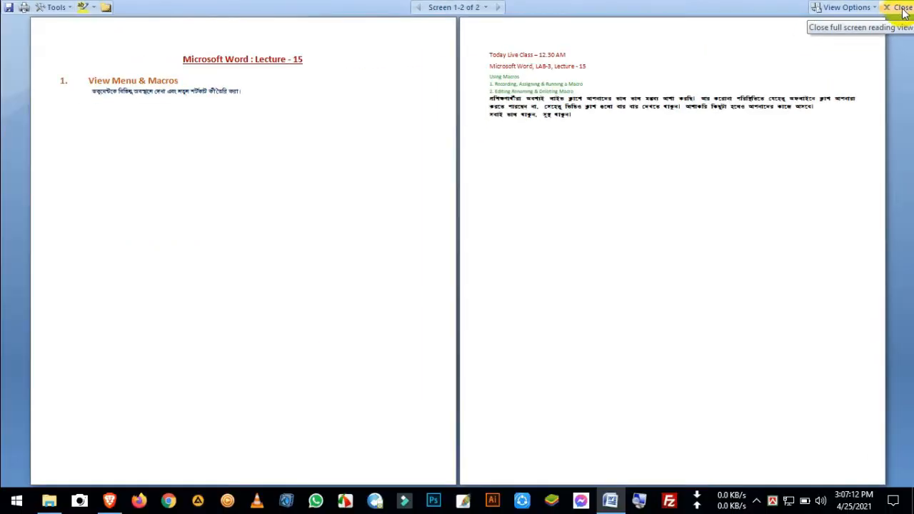
Leave full screen reading, then preview the document in Web Layout and Outline views and close the outline.
{"action": "left_click", "coordinate": [901, 8]}
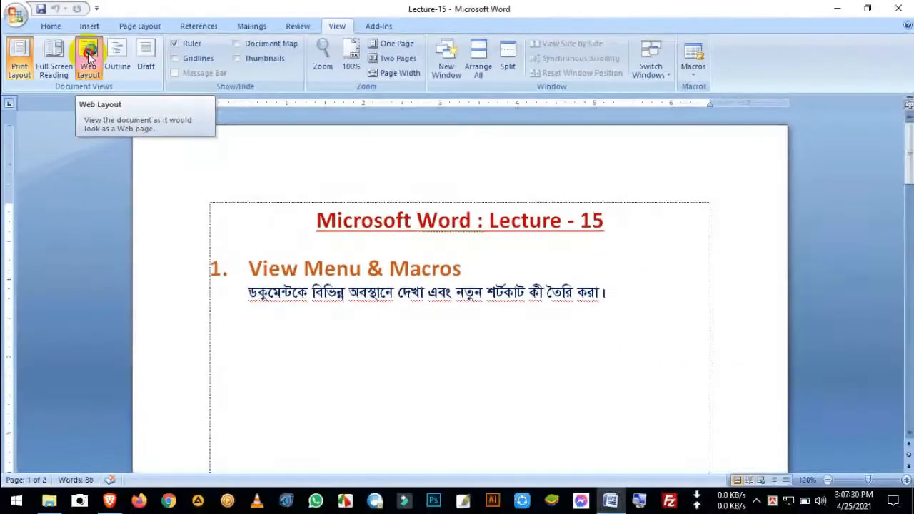
{"action": "left_click", "coordinate": [175, 105]}
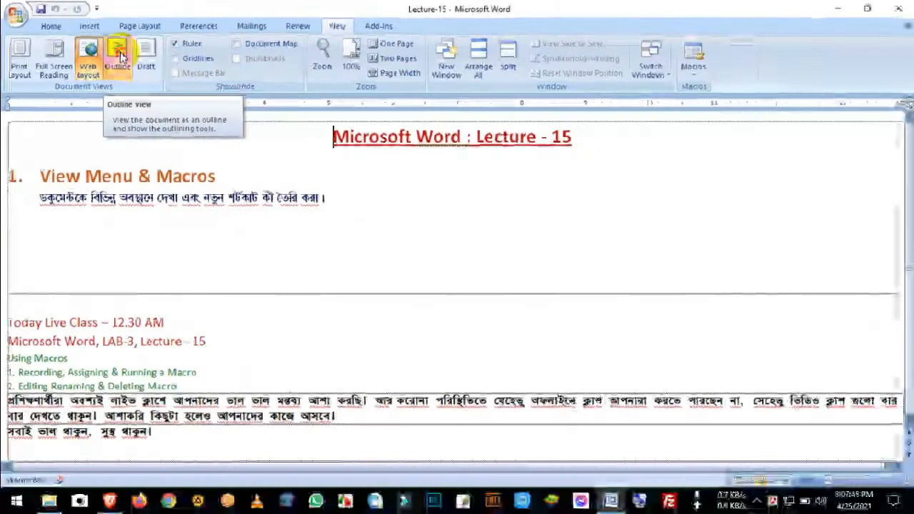
{"action": "left_click", "coordinate": [239, 102]}
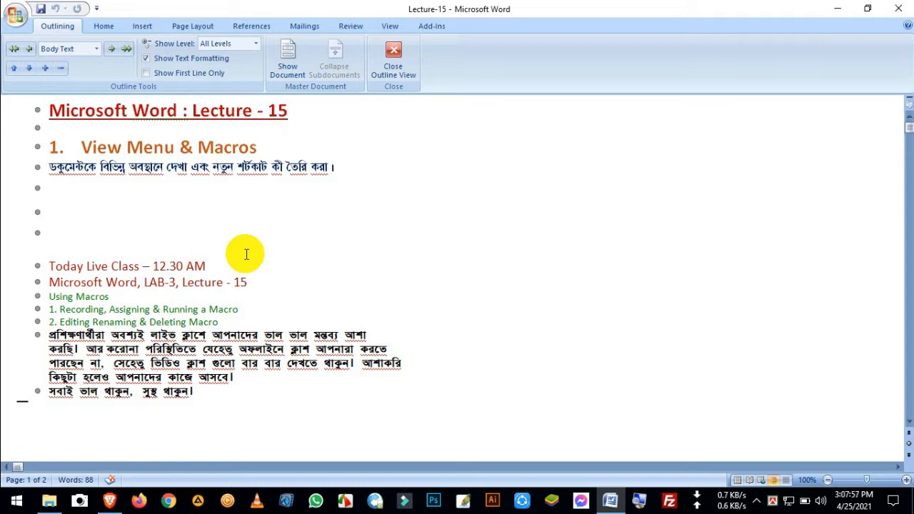
{"action": "left_click", "coordinate": [394, 63]}
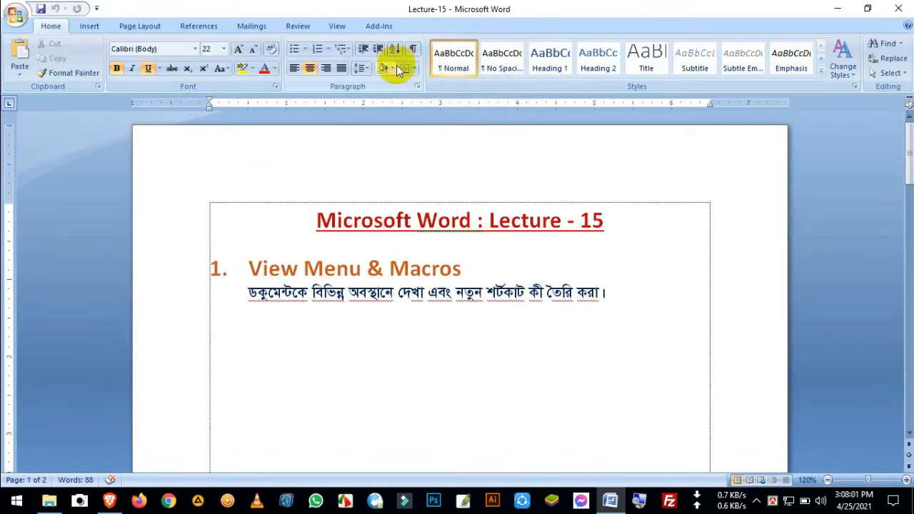
Preview the document in Draft view and return it to Print Layout.
{"action": "left_click", "coordinate": [334, 26]}
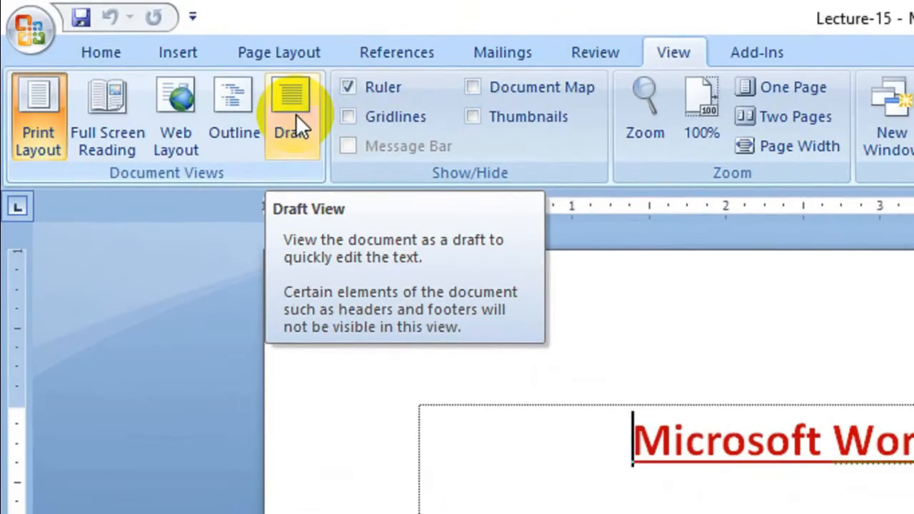
{"action": "left_click", "coordinate": [147, 57]}
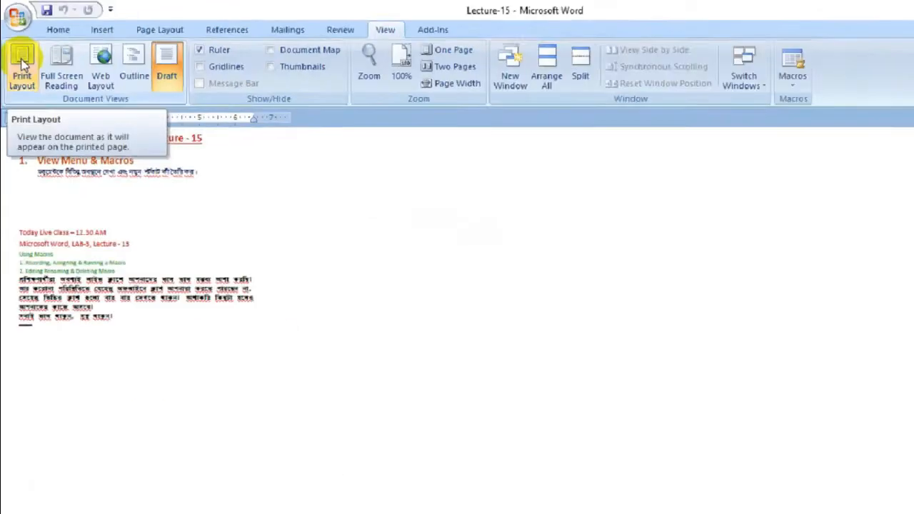
{"action": "left_click", "coordinate": [35, 101]}
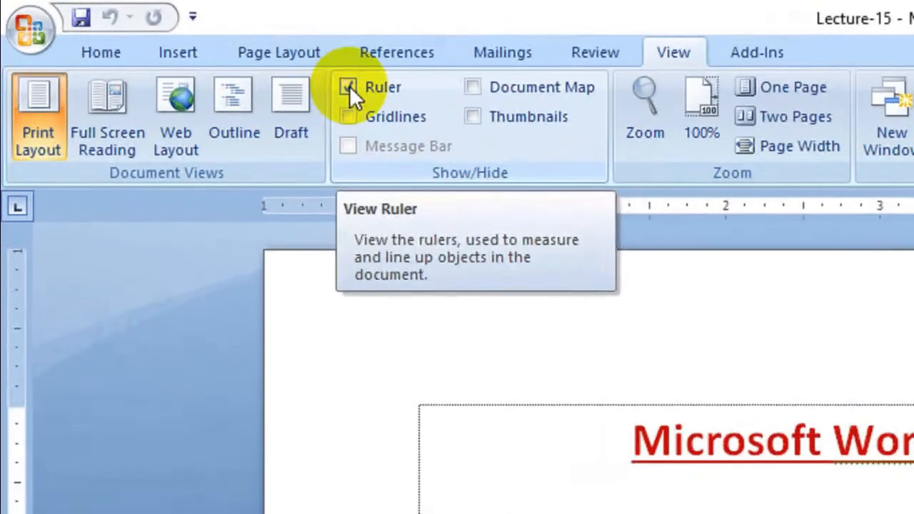
Hide the rulers and show them again, using both available ruler controls.
{"action": "left_click", "coordinate": [175, 43]}
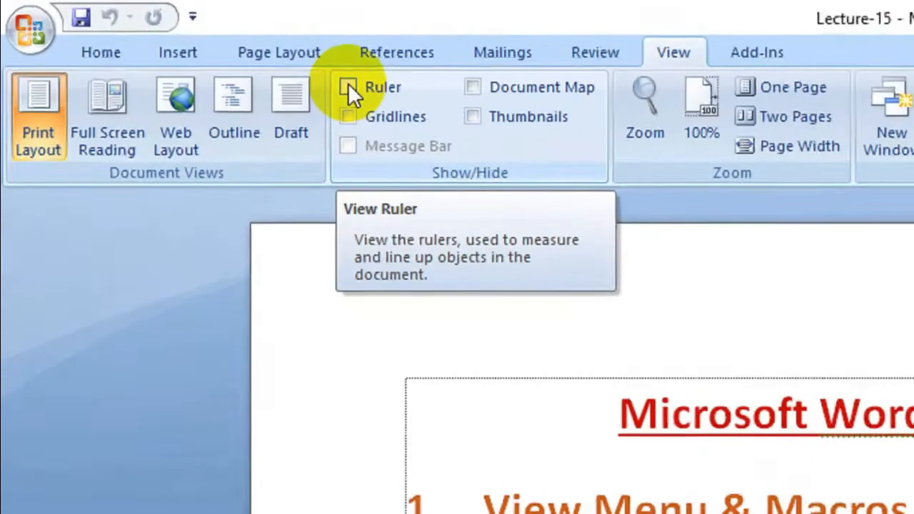
{"action": "left_click", "coordinate": [175, 44]}
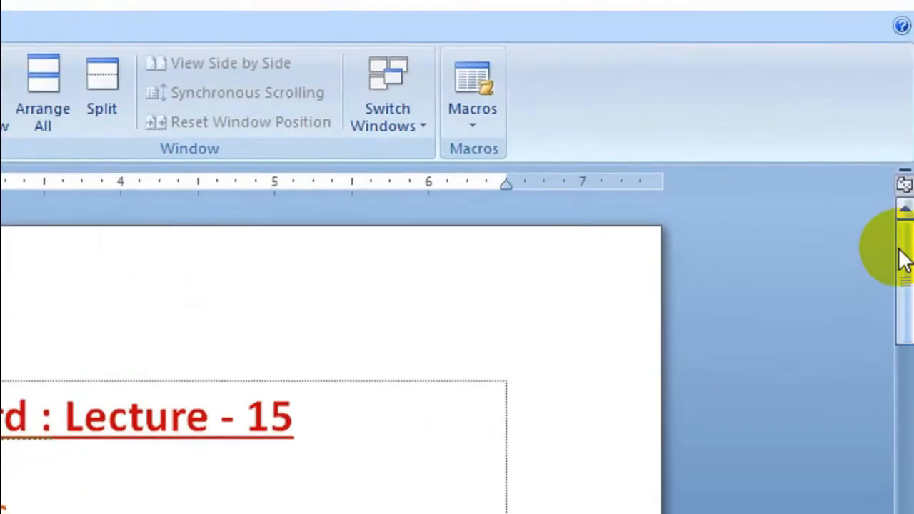
{"action": "left_click", "coordinate": [904, 184]}
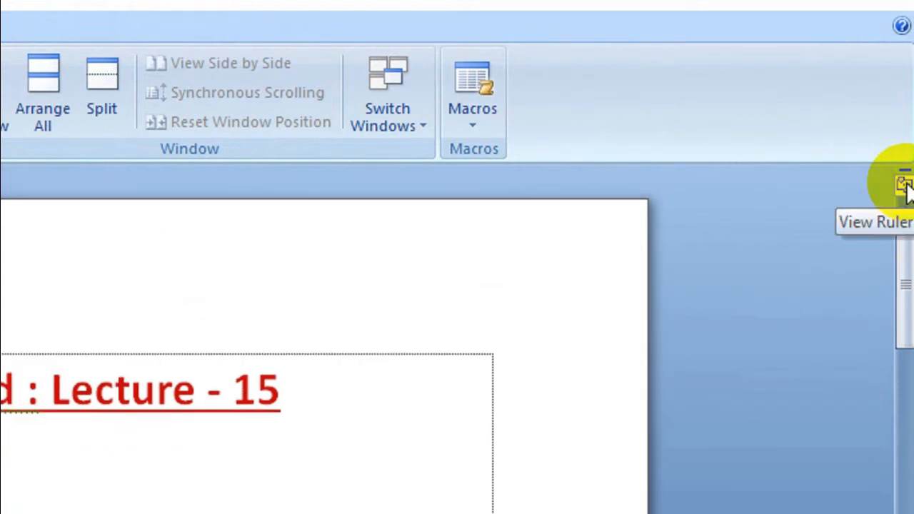
{"action": "left_click", "coordinate": [904, 184]}
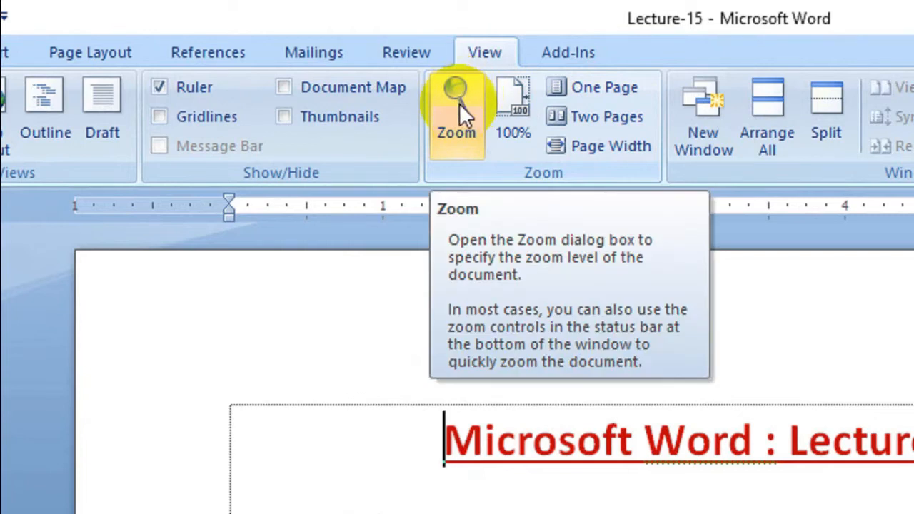
Zoom the document to the preset 200% level.
{"action": "left_click", "coordinate": [458, 97]}
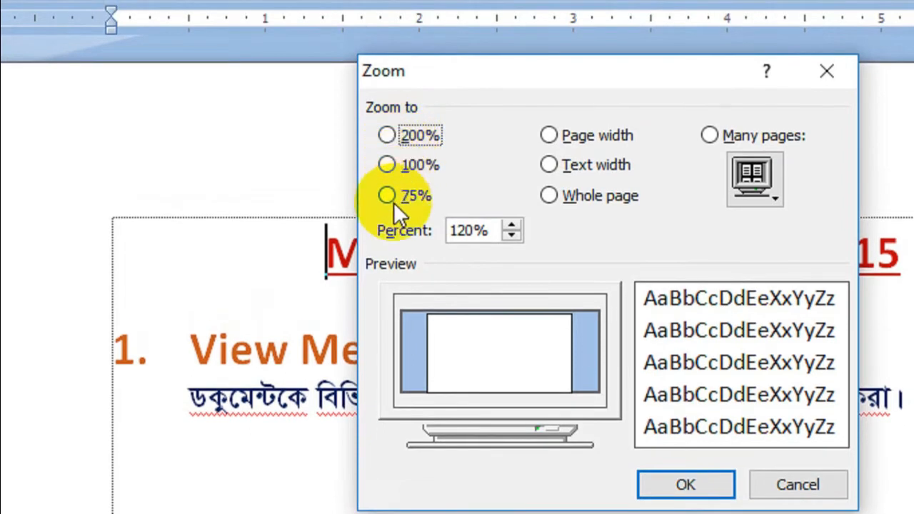
{"action": "left_click", "coordinate": [414, 137]}
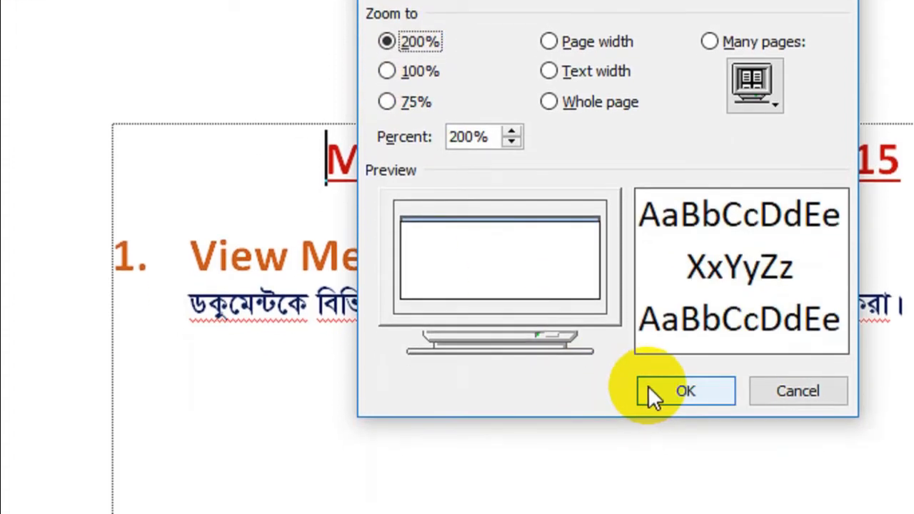
{"action": "left_click", "coordinate": [649, 387]}
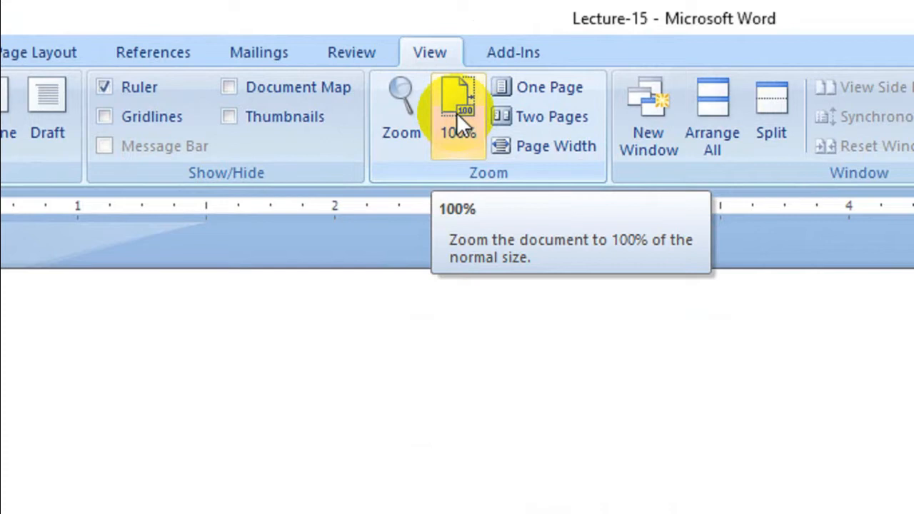
Zoom the document back to 100% with the Zoom dialog.
{"action": "left_click", "coordinate": [401, 103]}
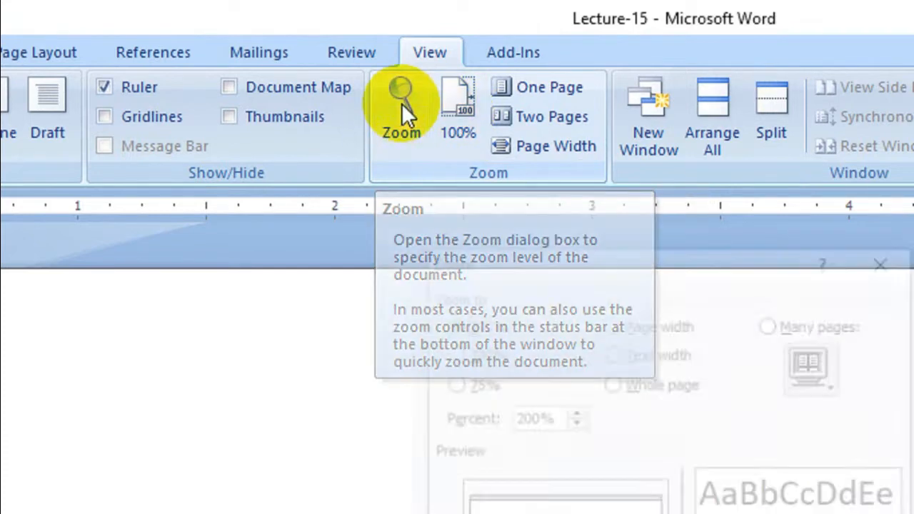
{"action": "left_click", "coordinate": [472, 350]}
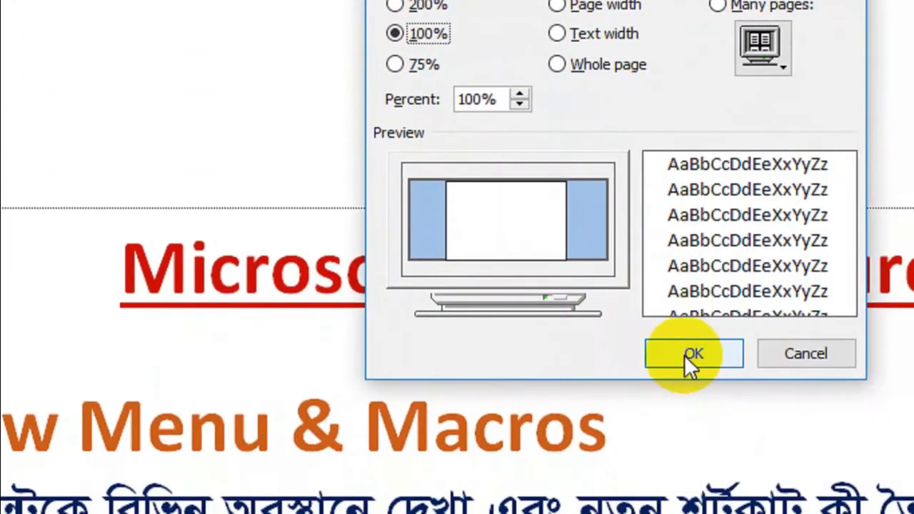
{"action": "left_click", "coordinate": [714, 365]}
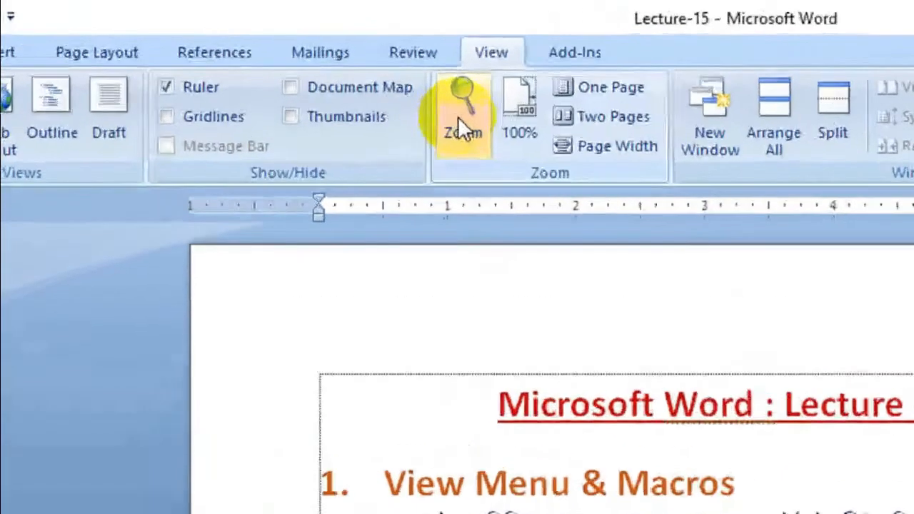
Set a custom zoom of 500 percent and look over the enlarged headings.
{"action": "left_click", "coordinate": [321, 56]}
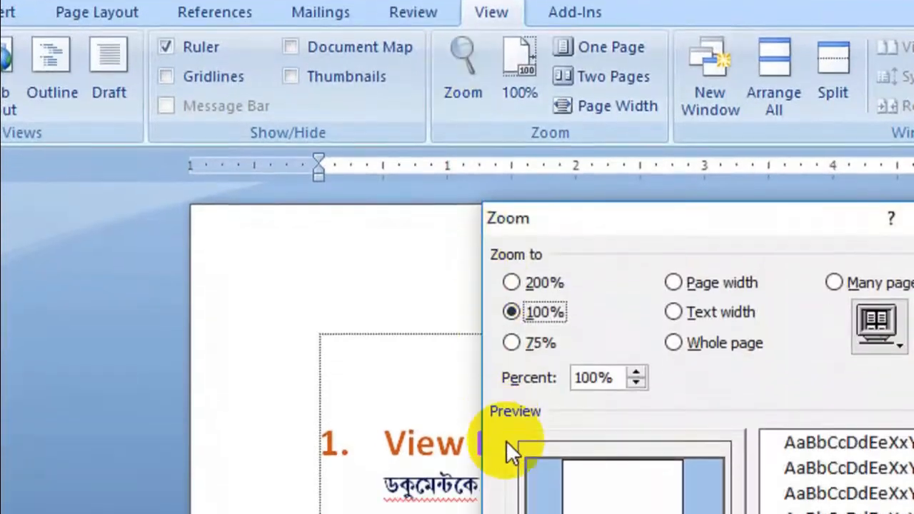
{"action": "left_click_drag", "start_coordinate": [621, 416], "coordinate": [544, 406]}
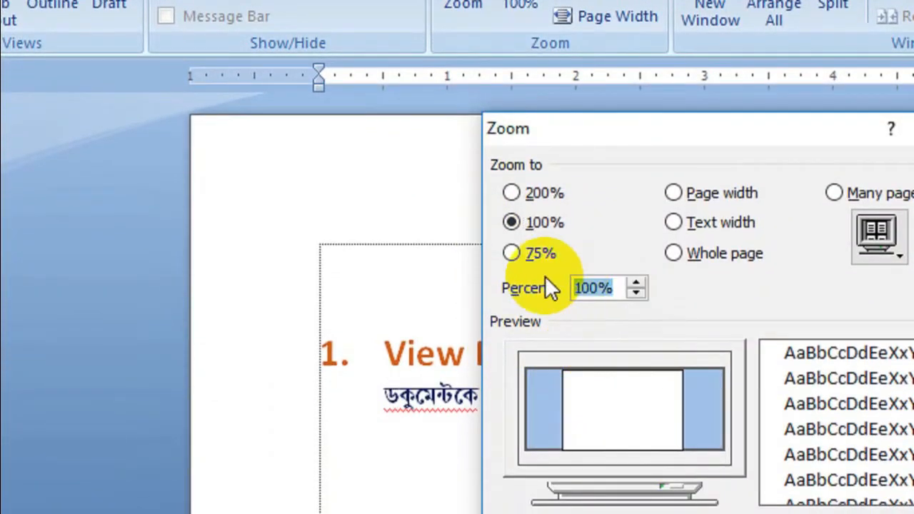
{"action": "type", "text": "500"}
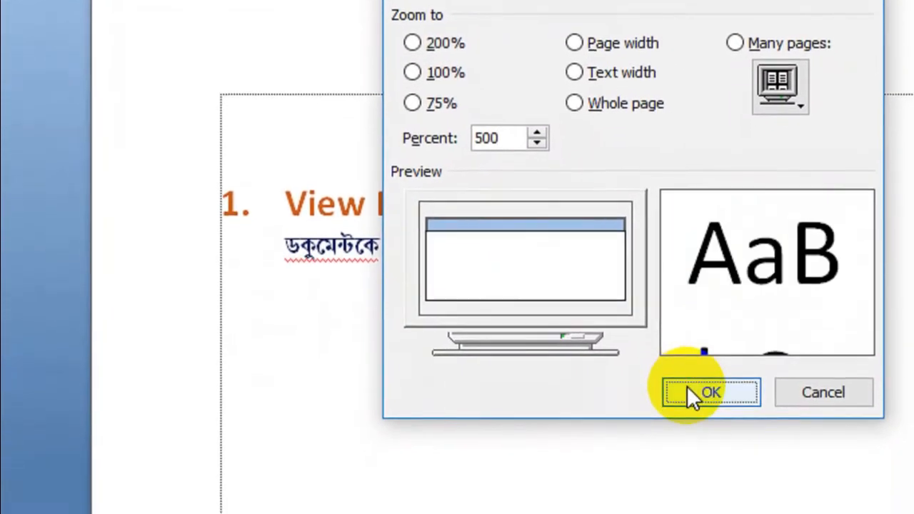
{"action": "left_click", "coordinate": [698, 423]}
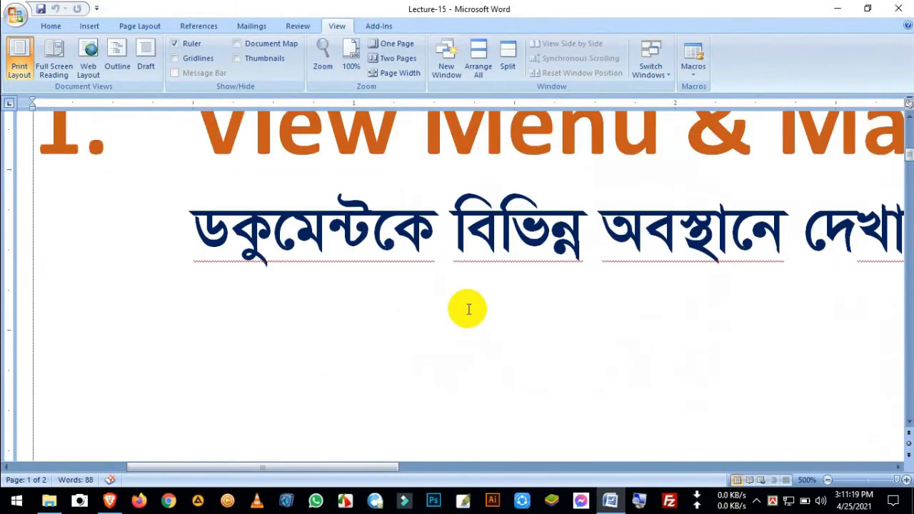
{"action": "scroll", "coordinate": [468, 309], "scroll_direction": "up", "scroll_amount": 3}
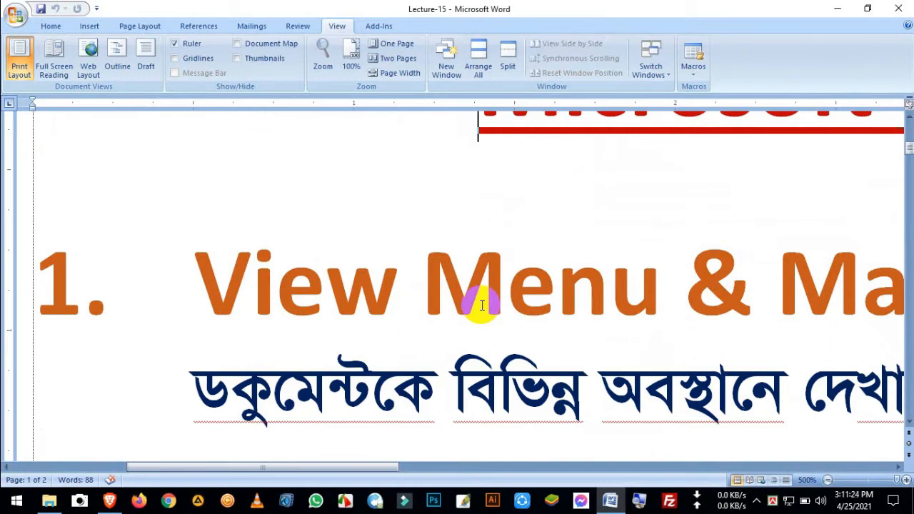
Return the document from the enlarged custom zoom to 100%.
{"action": "left_click", "coordinate": [327, 53]}
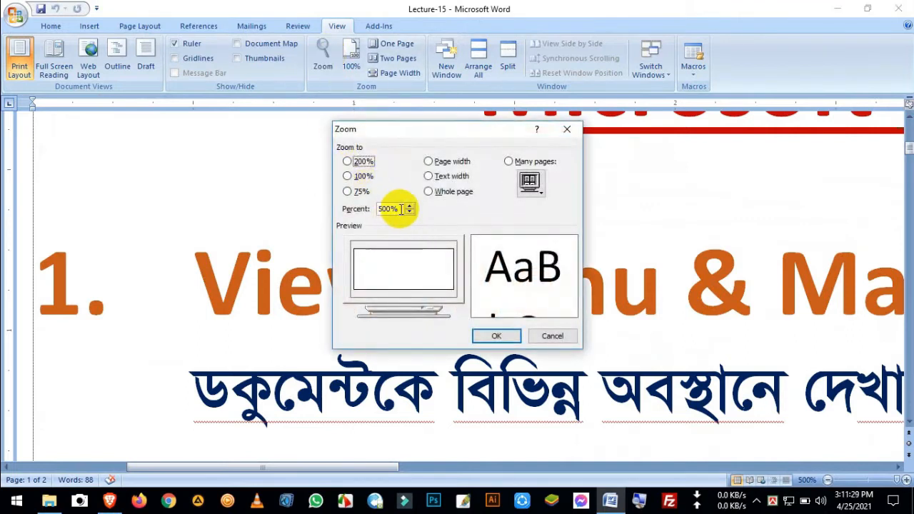
{"action": "left_click", "coordinate": [347, 176]}
{"action": "left_click", "coordinate": [493, 336]}
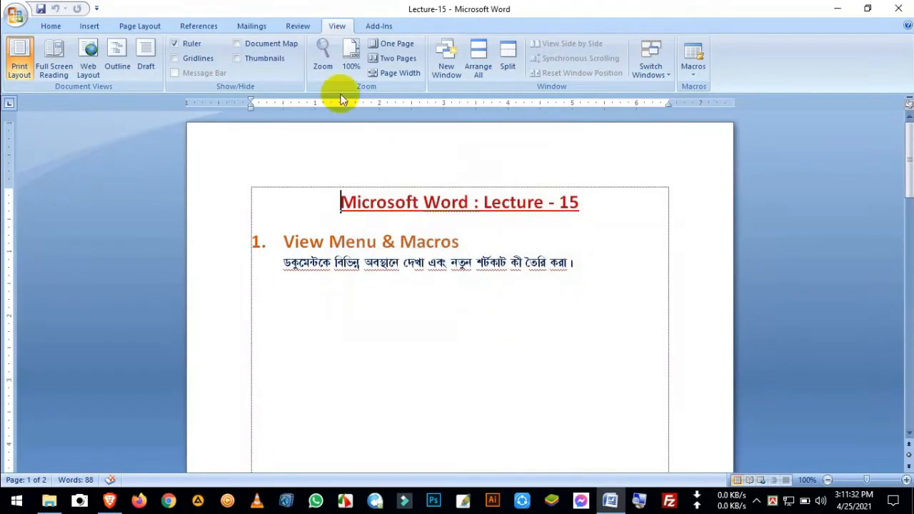
Try the Page width, Text width and Whole page options in the Zoom dialog.
{"action": "left_click", "coordinate": [327, 71]}
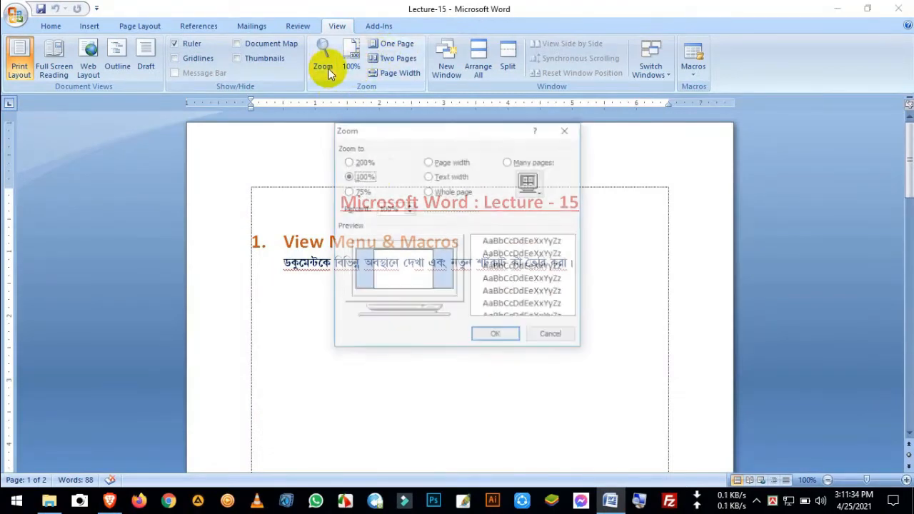
{"action": "left_click", "coordinate": [449, 164]}
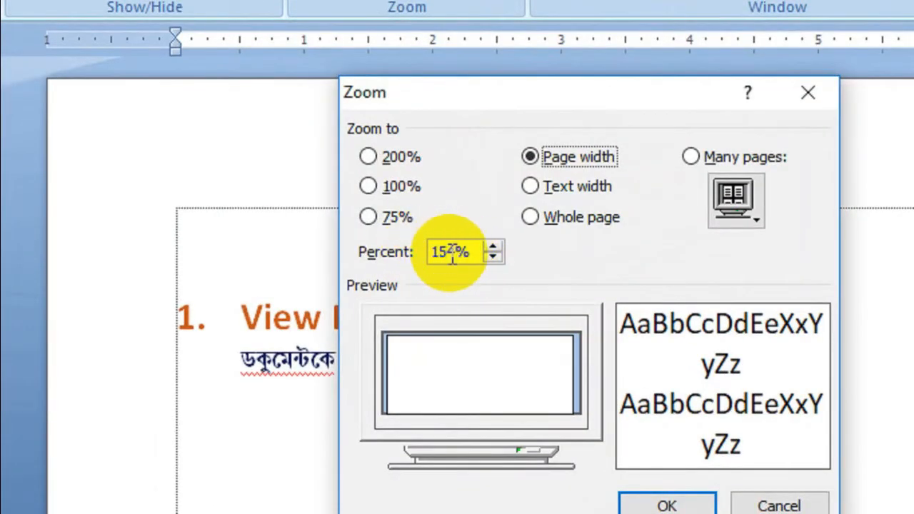
{"action": "left_click", "coordinate": [534, 185]}
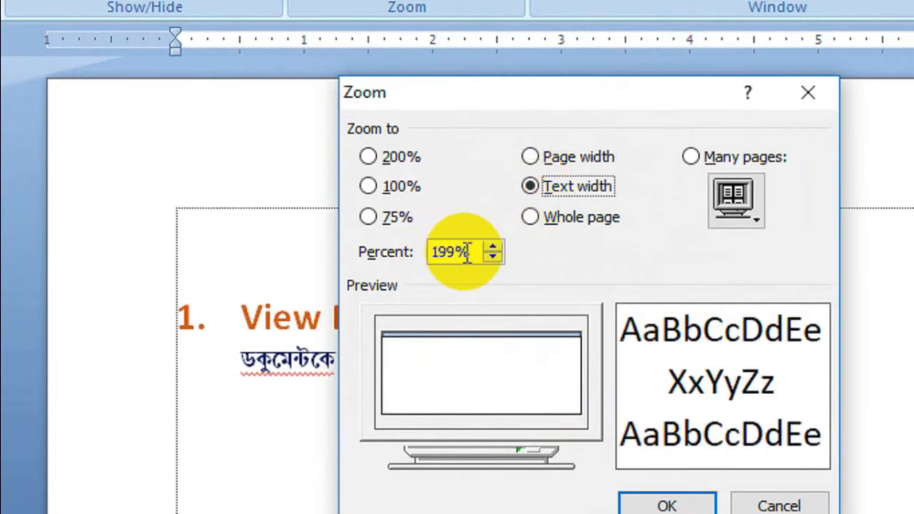
{"action": "left_click", "coordinate": [529, 217]}
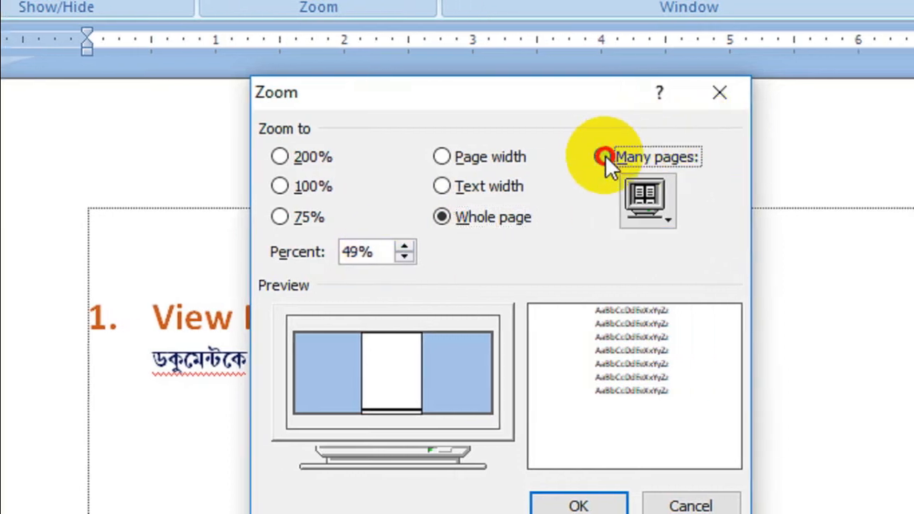
Choose the Many pages zoom option and display two pages side by side in one row.
{"action": "left_click", "coordinate": [691, 157]}
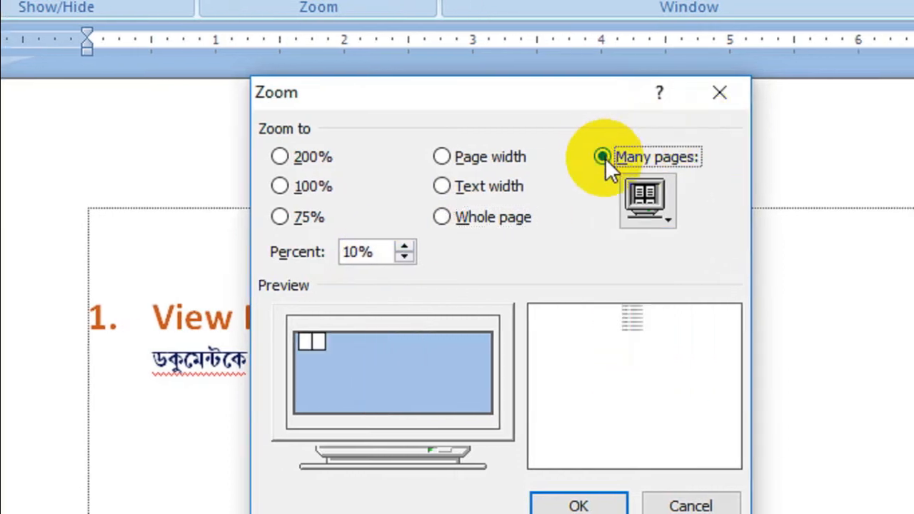
{"action": "left_click", "coordinate": [654, 202]}
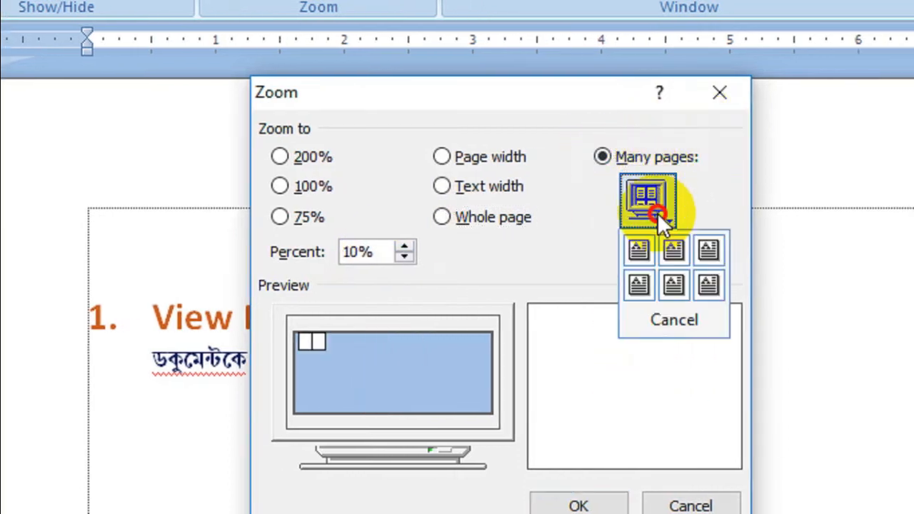
{"action": "left_click", "coordinate": [673, 249]}
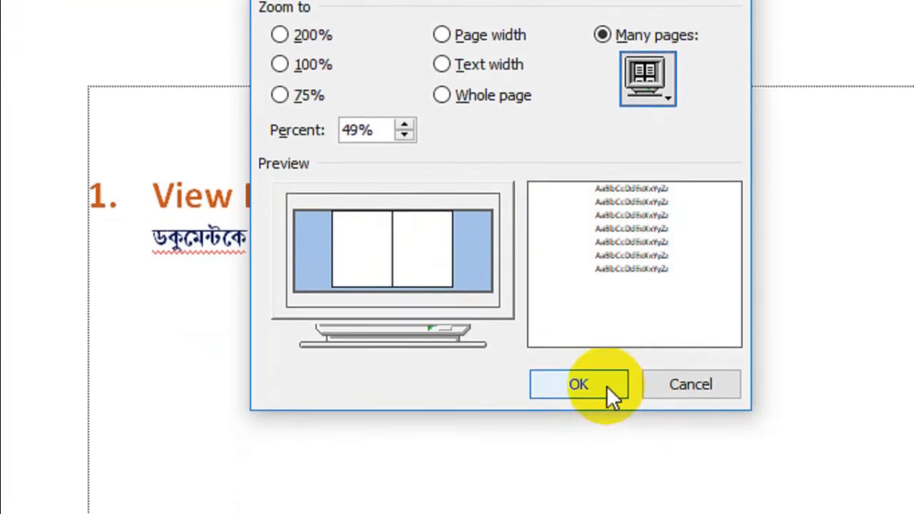
{"action": "left_click", "coordinate": [607, 413]}
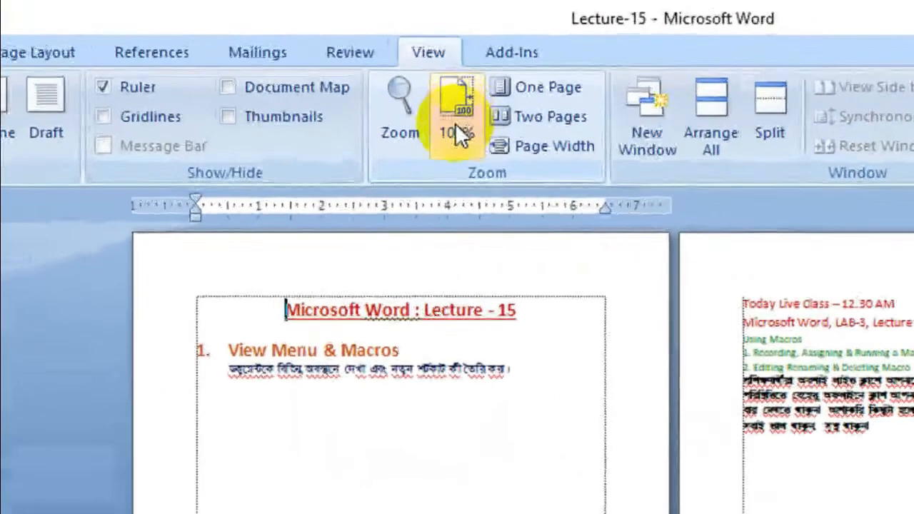
Try the quick zoom options 100%, One Page and Two Pages, and finish on Page Width.
{"action": "left_click", "coordinate": [352, 61]}
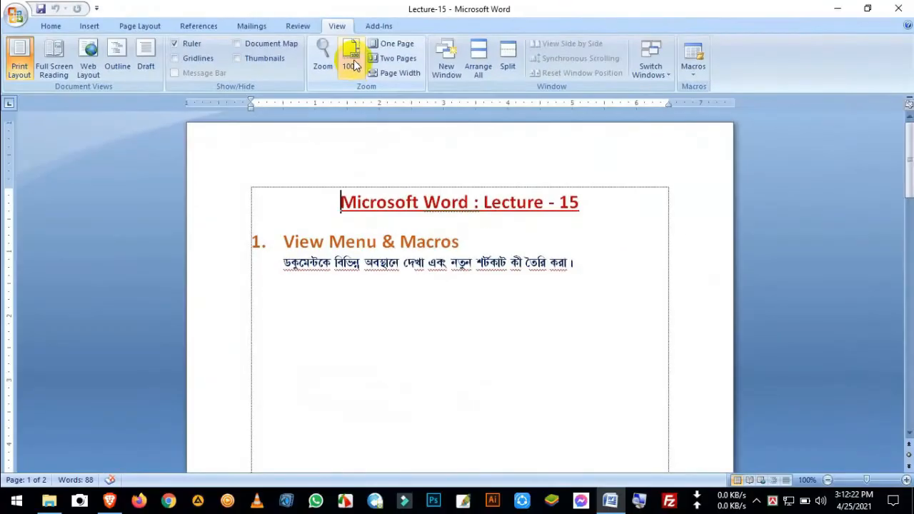
{"action": "left_click", "coordinate": [390, 44]}
{"action": "left_click", "coordinate": [392, 60]}
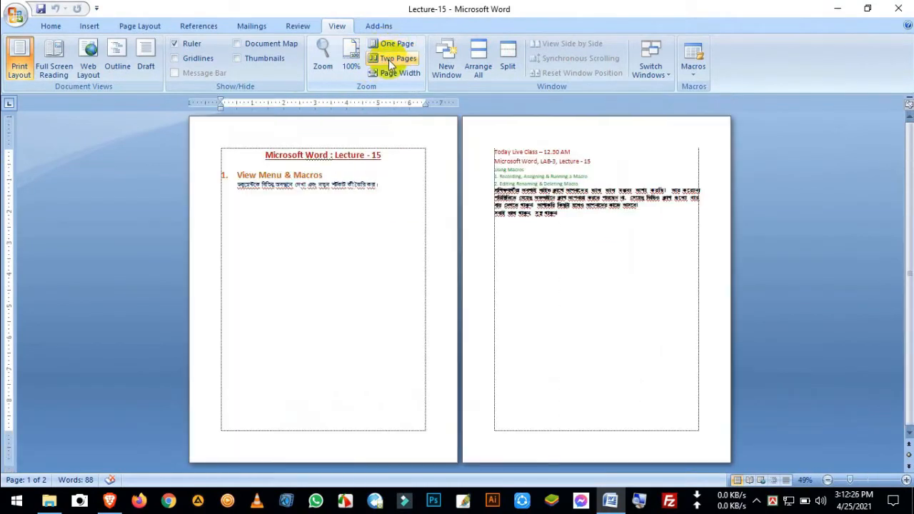
{"action": "left_click", "coordinate": [397, 74]}
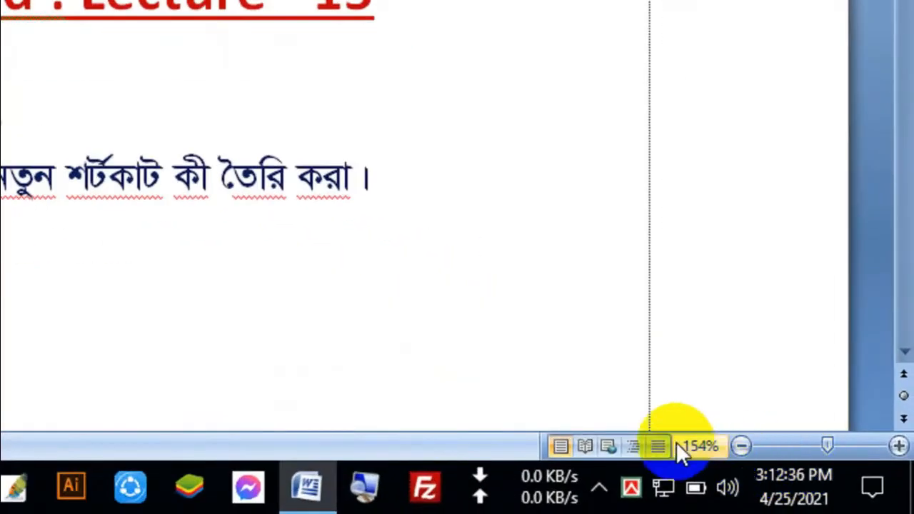
Try reducing the document zoom in steps to 110% and enlarging it again to 150%.
{"action": "left_click", "coordinate": [744, 449]}
{"action": "left_click", "coordinate": [742, 447]}
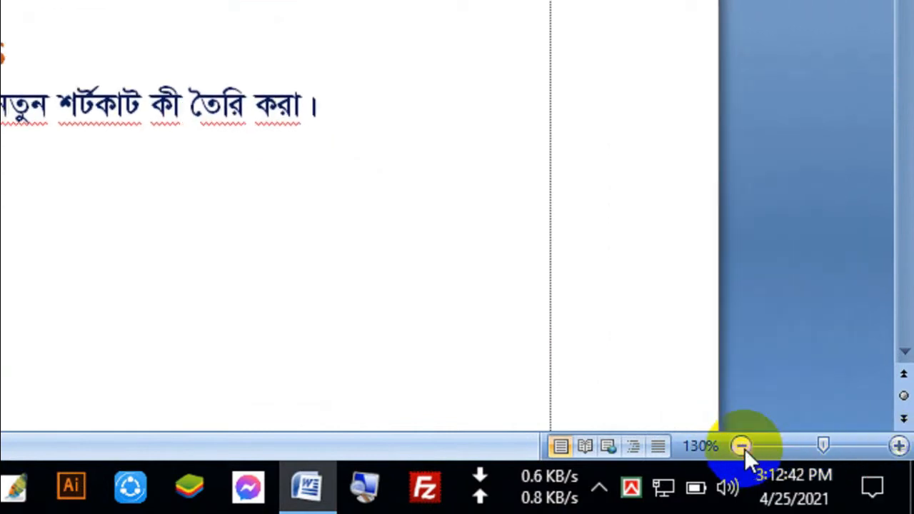
{"action": "double_click", "coordinate": [743, 447]}
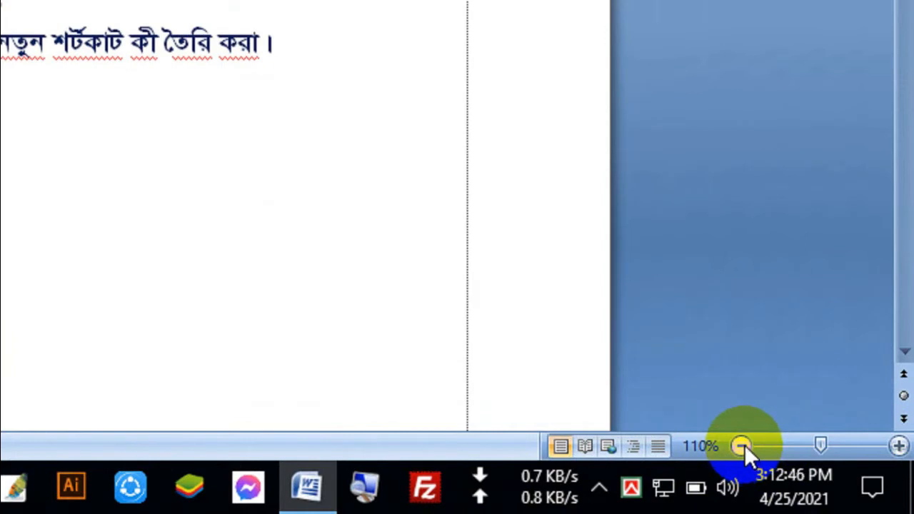
{"action": "left_click", "coordinate": [898, 446]}
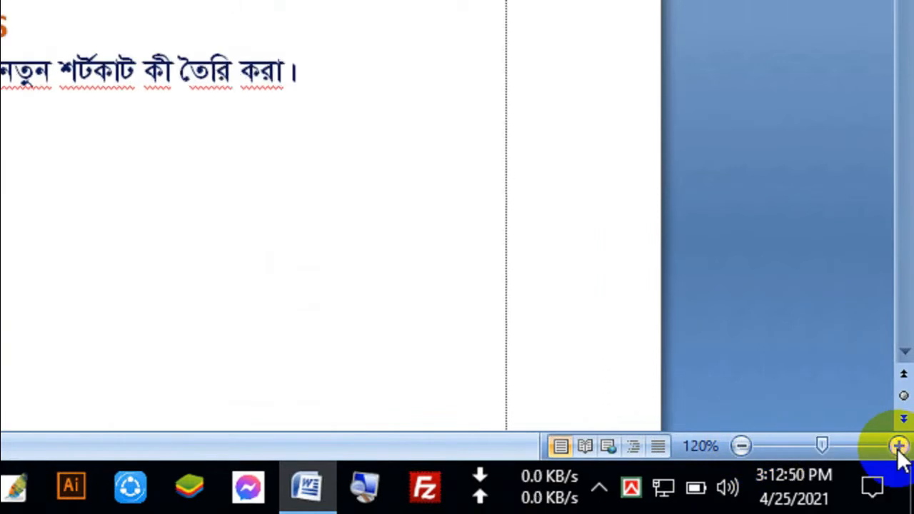
{"action": "left_click", "coordinate": [898, 446]}
{"action": "left_click", "coordinate": [898, 446]}
{"action": "left_click", "coordinate": [898, 446]}
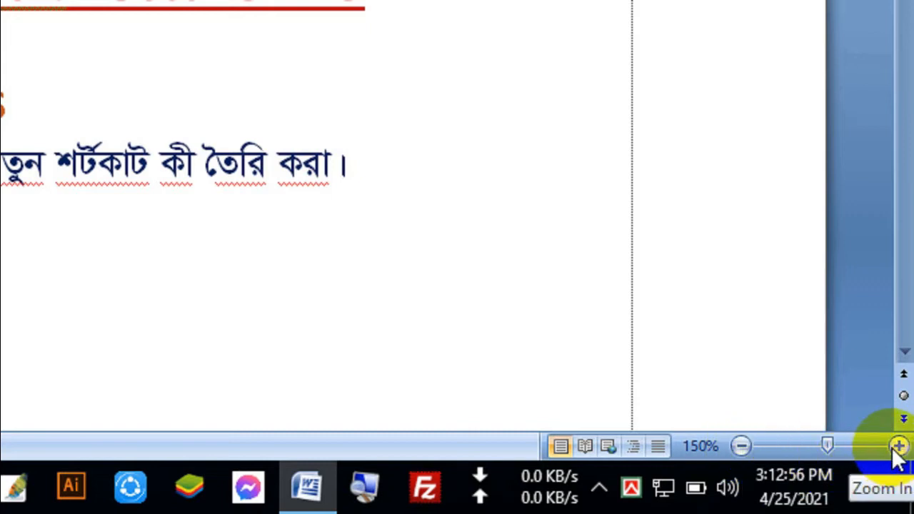
Reduce the Lecture-15 document's zoom in 10% steps to 100%.
{"action": "left_click", "coordinate": [741, 445]}
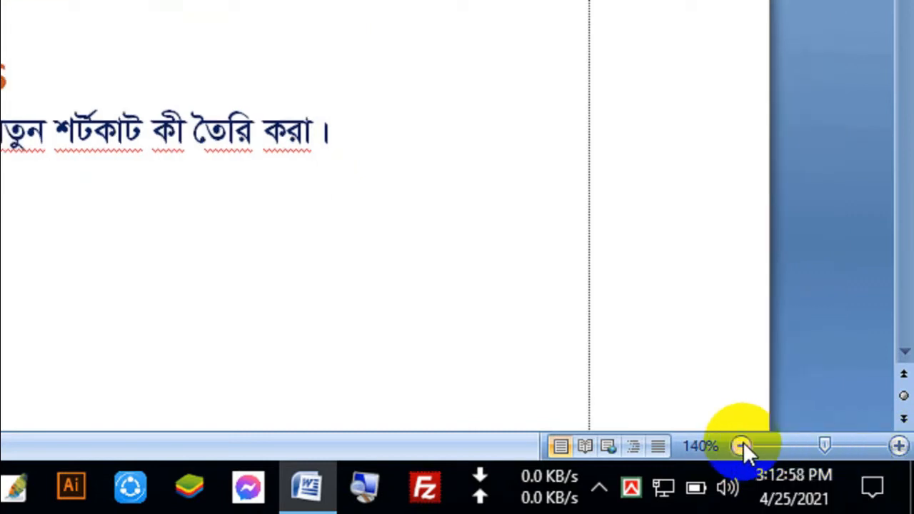
{"action": "left_click", "coordinate": [741, 446]}
{"action": "left_click", "coordinate": [742, 445]}
{"action": "left_click", "coordinate": [742, 445]}
{"action": "left_click", "coordinate": [742, 445]}
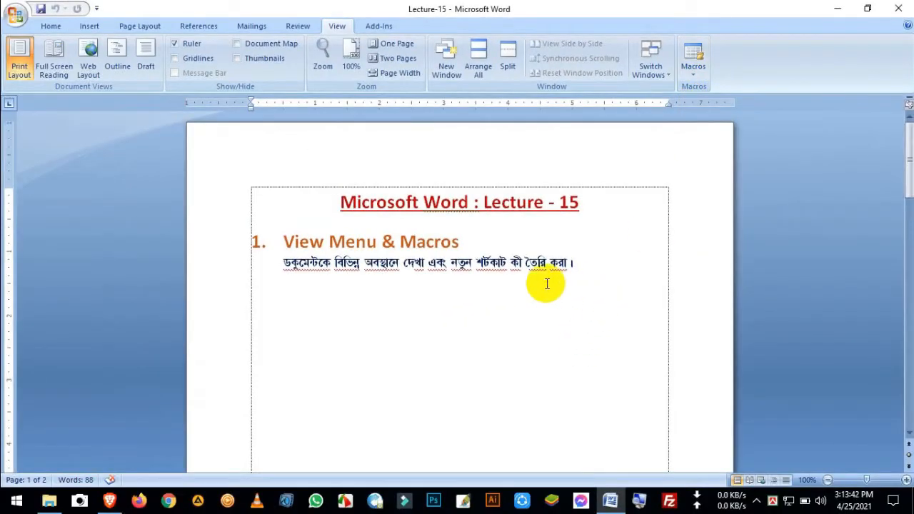
Close the Lecture-15 document and continue in the Macros Command, Lecture - 15 document.
{"action": "key", "text": "ctrl+w"}
{"action": "left_click", "coordinate": [902, 6]}
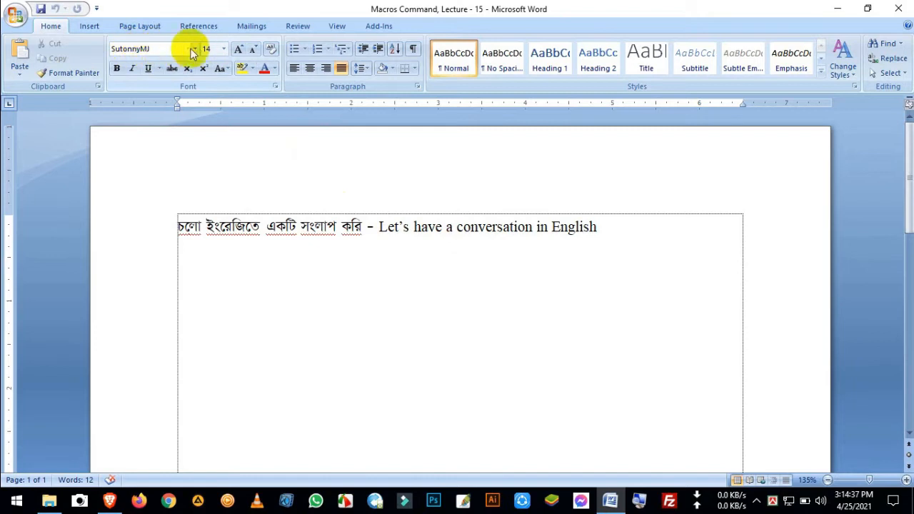
Check the font and size of the Bangla part and the English part of the sample sentence.
{"action": "left_click", "coordinate": [232, 227]}
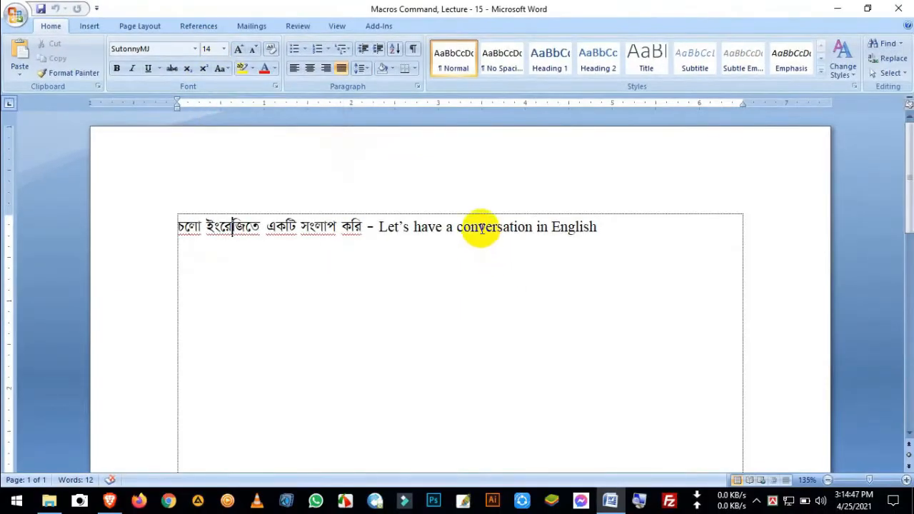
{"action": "left_click", "coordinate": [479, 227]}
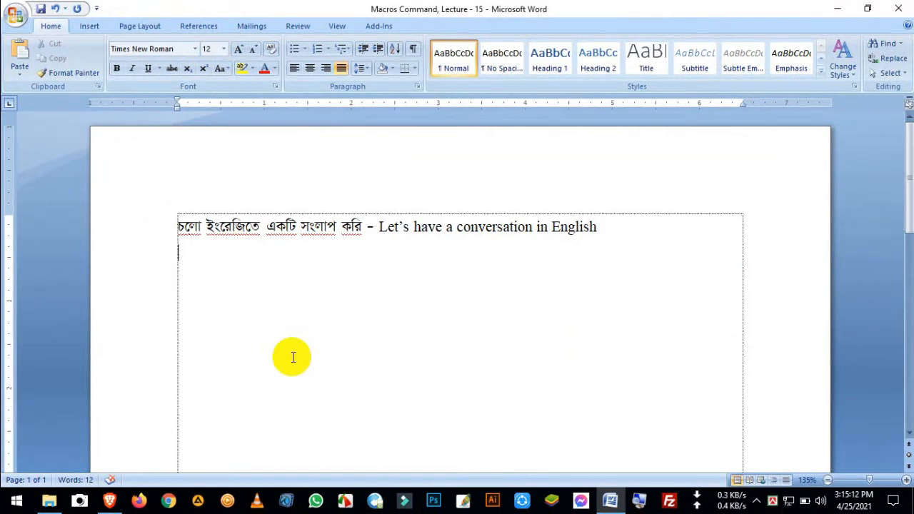
{"action": "left_click", "coordinate": [262, 227]}
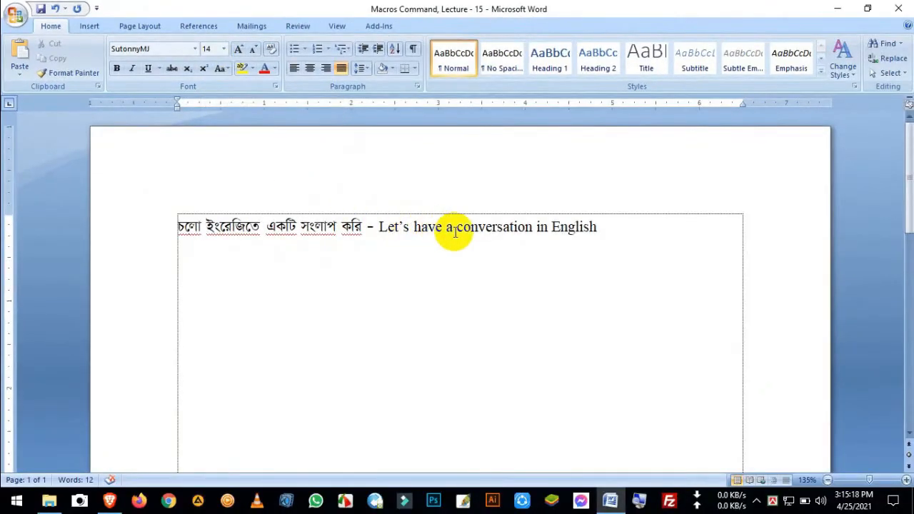
{"action": "left_click", "coordinate": [904, 454]}
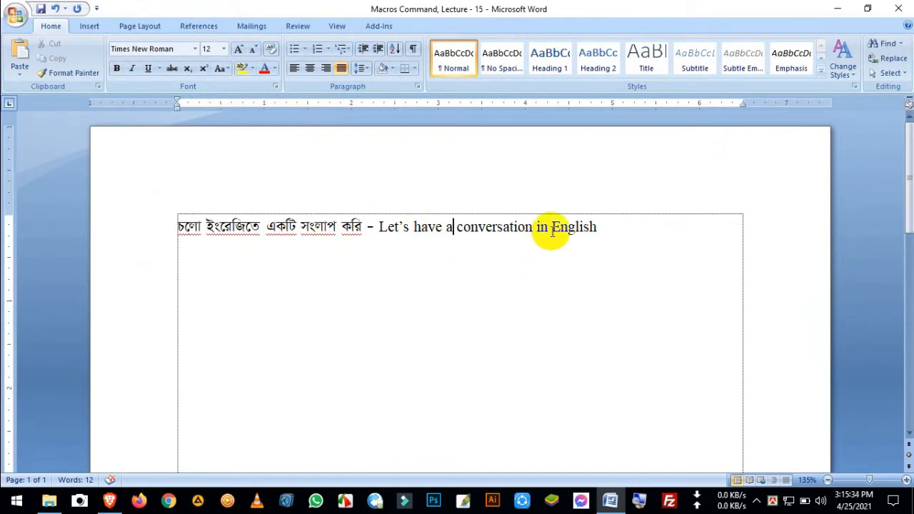
Start a new line below the sample sentence and set up a new macro recording named Bangla.
{"action": "left_click", "coordinate": [601, 223]}
{"action": "key", "text": "Return"}
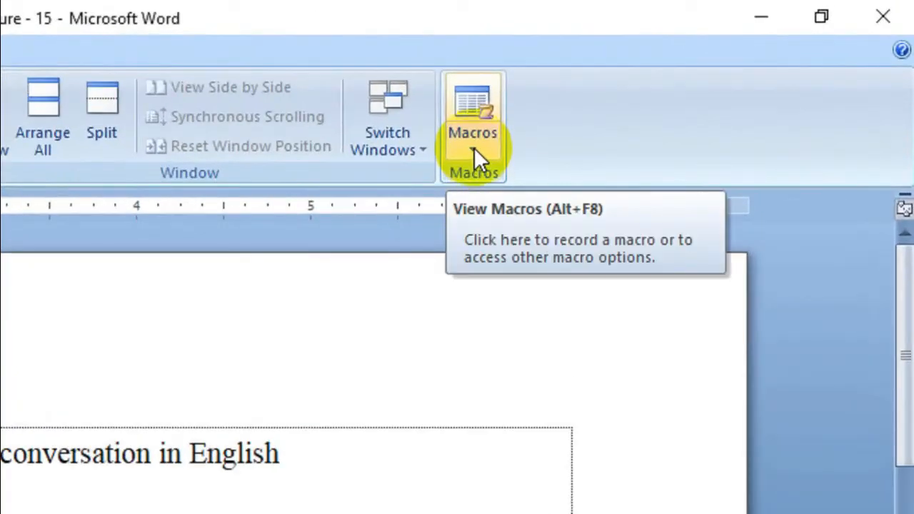
{"action": "left_click", "coordinate": [474, 147]}
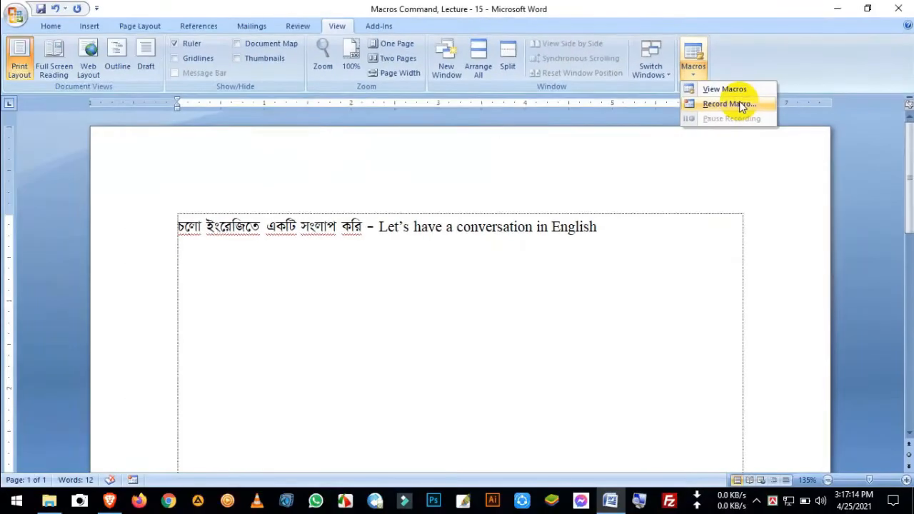
{"action": "left_click", "coordinate": [568, 205]}
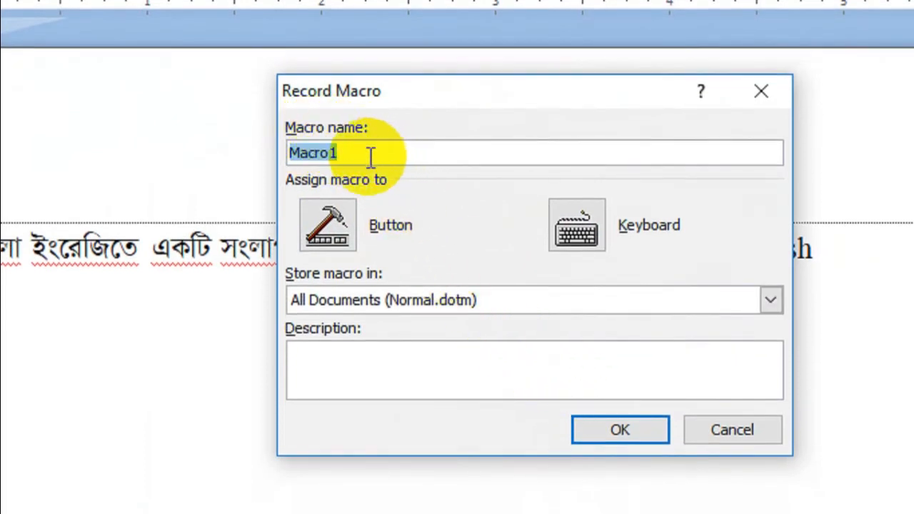
{"action": "type", "text": "Bangla"}
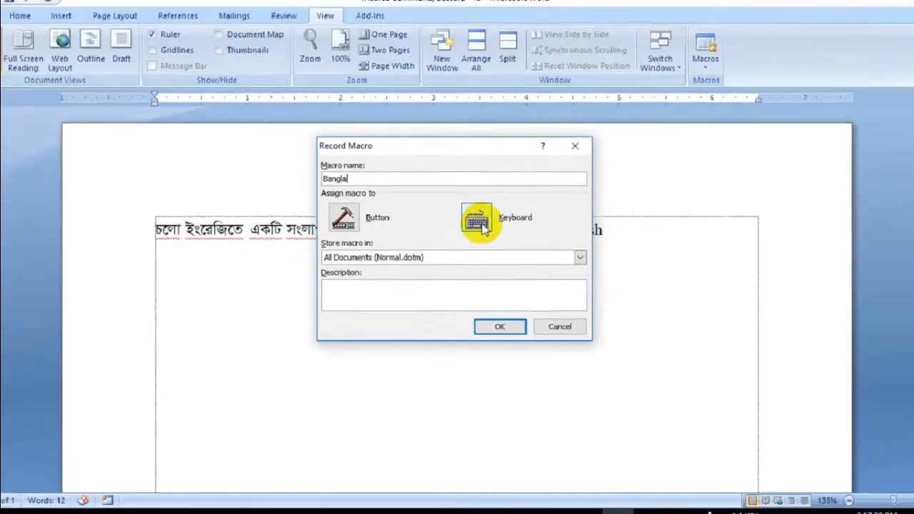
Assign the keyboard shortcut Ctrl+Num 1 to the Bangla macro and begin recording it.
{"action": "left_click", "coordinate": [479, 217]}
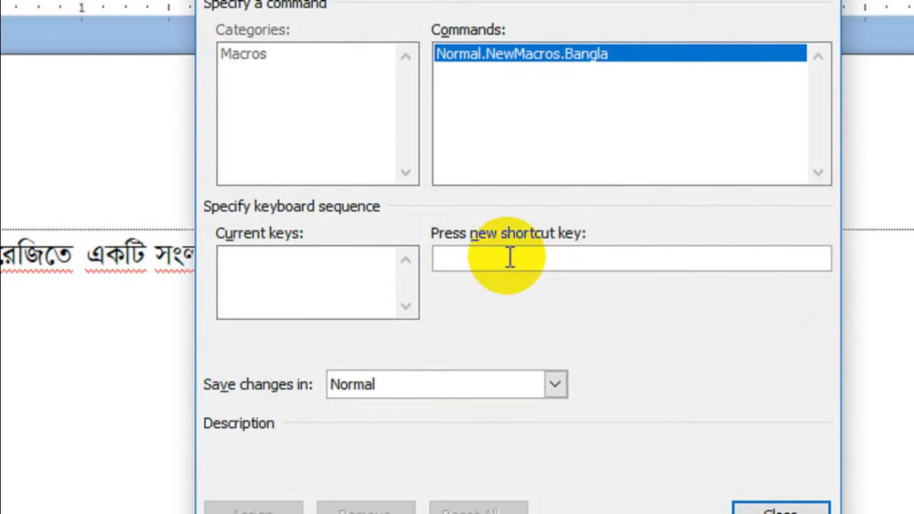
{"action": "key", "text": "ctrl+KP_1"}
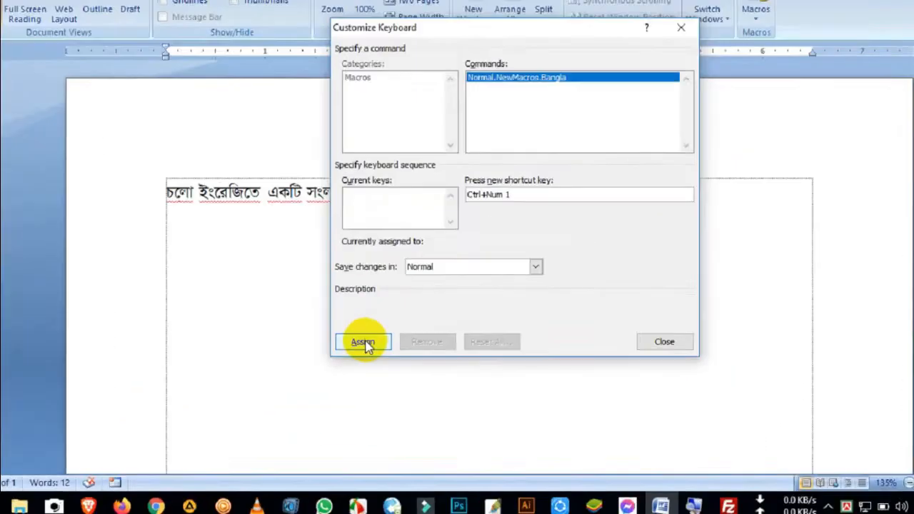
{"action": "left_click", "coordinate": [365, 344]}
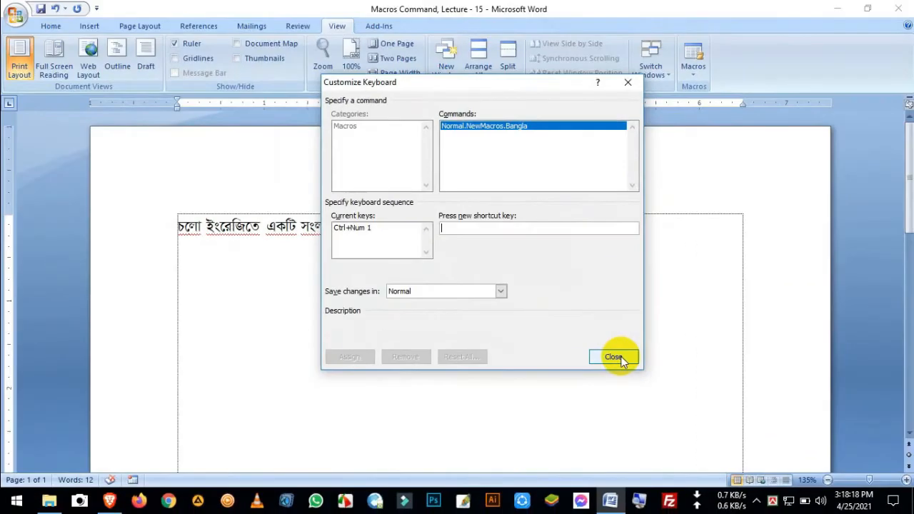
{"action": "left_click", "coordinate": [441, 255]}
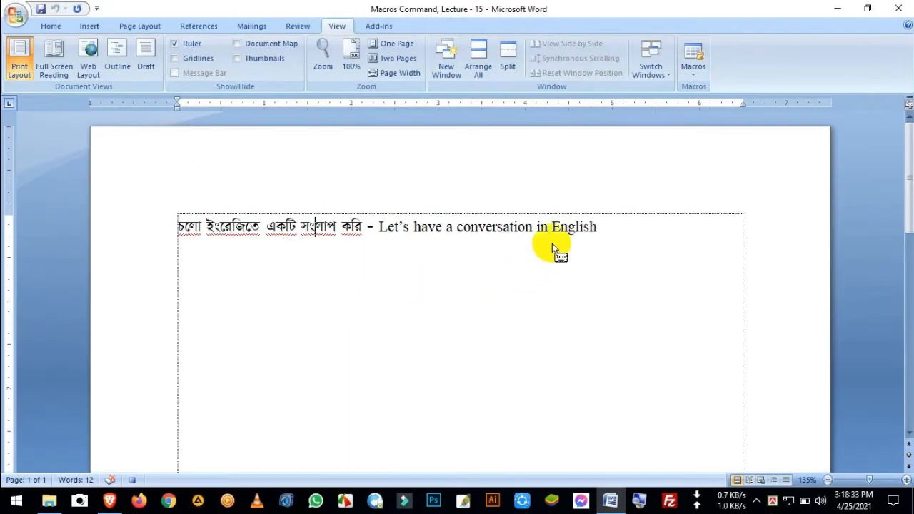
Record setting the font to SutonnyMJ and the font size to 14 on the empty line below the sentence.
{"action": "key", "text": "Return"}
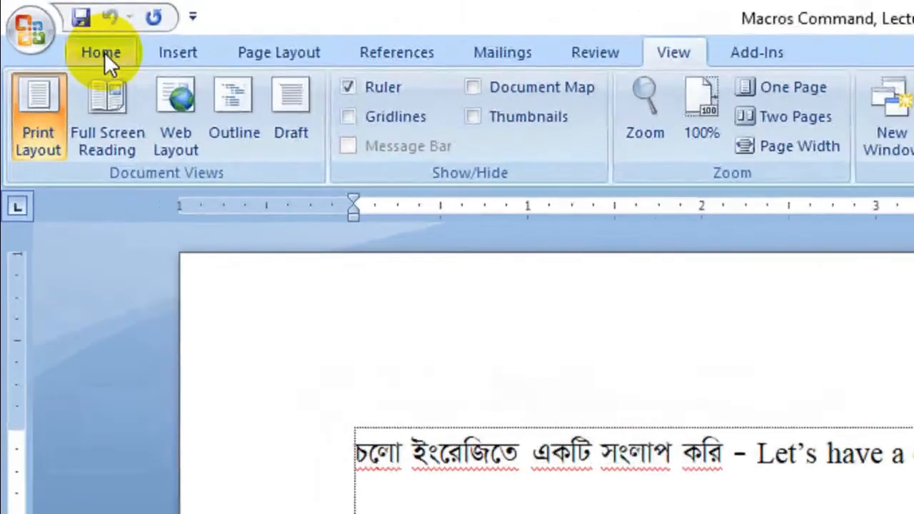
{"action": "left_click", "coordinate": [105, 52]}
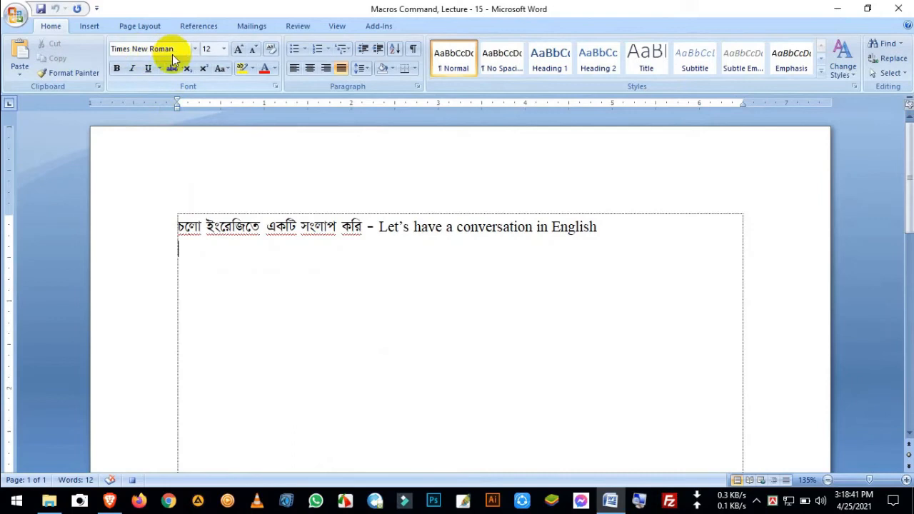
{"action": "left_click", "coordinate": [172, 50]}
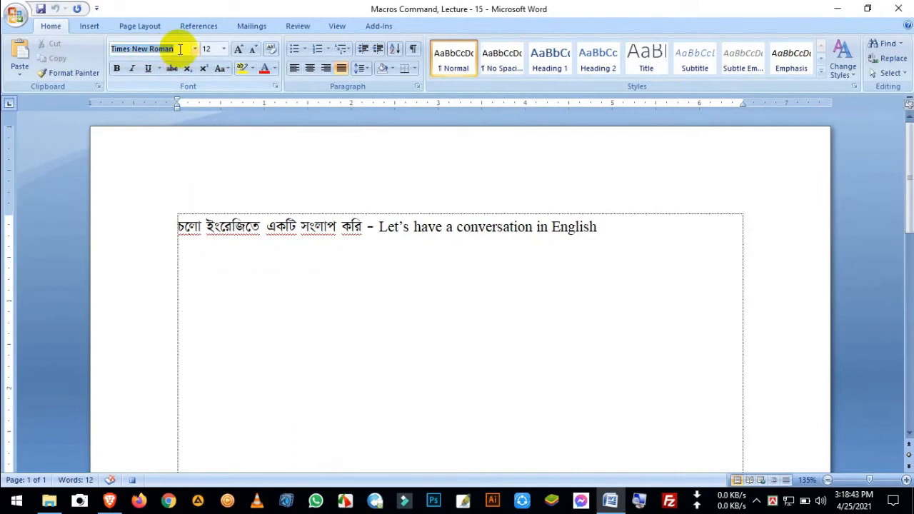
{"action": "type", "text": "SutonnyMJ"}
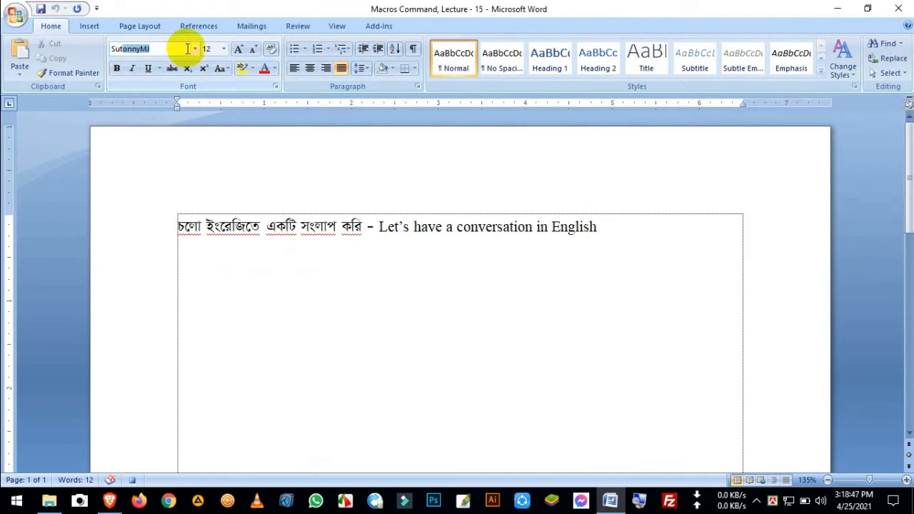
{"action": "key", "text": "Return"}
{"action": "left_click", "coordinate": [223, 49]}
{"action": "left_click", "coordinate": [224, 48]}
{"action": "left_click", "coordinate": [223, 48]}
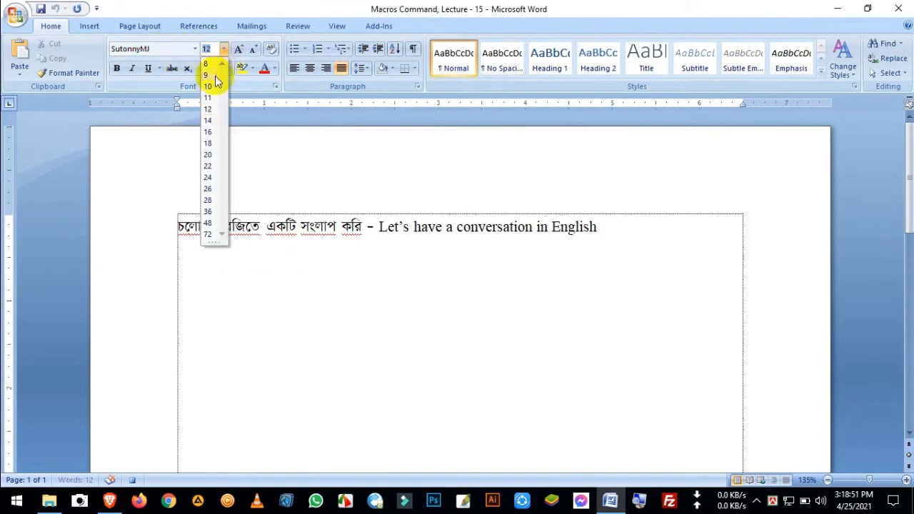
{"action": "left_click", "coordinate": [208, 121]}
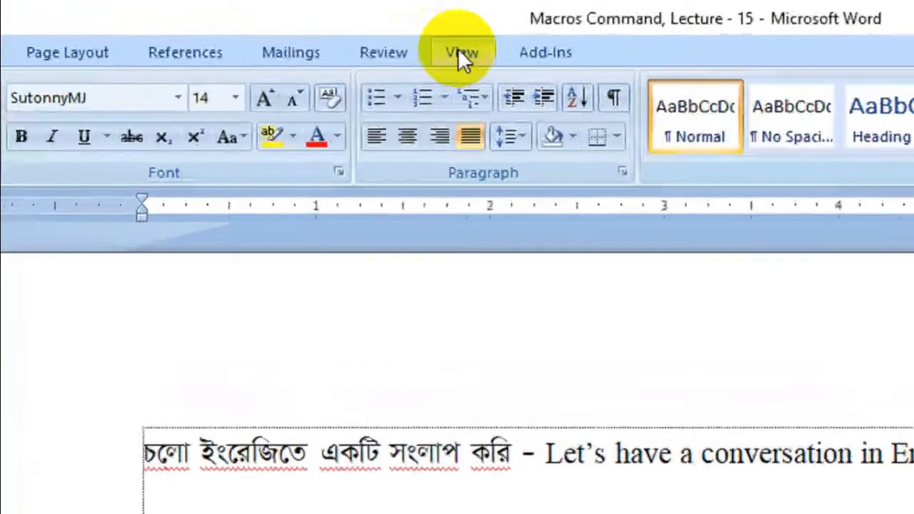
Stop recording the Bangla macro.
{"action": "left_click", "coordinate": [337, 26]}
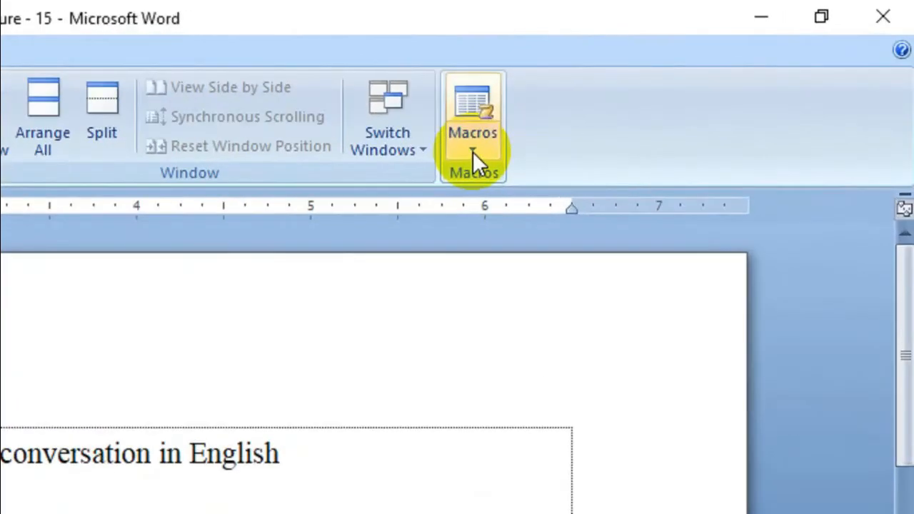
{"action": "left_click", "coordinate": [853, 100]}
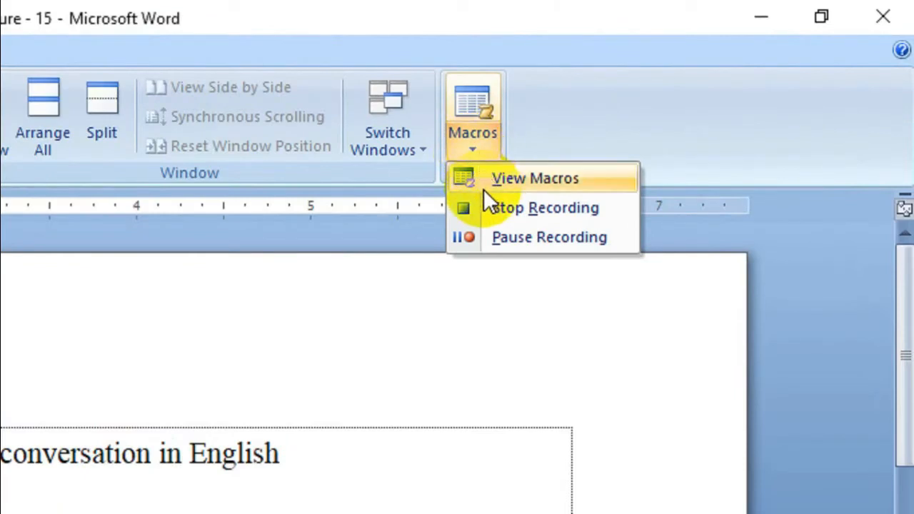
{"action": "left_click", "coordinate": [499, 208]}
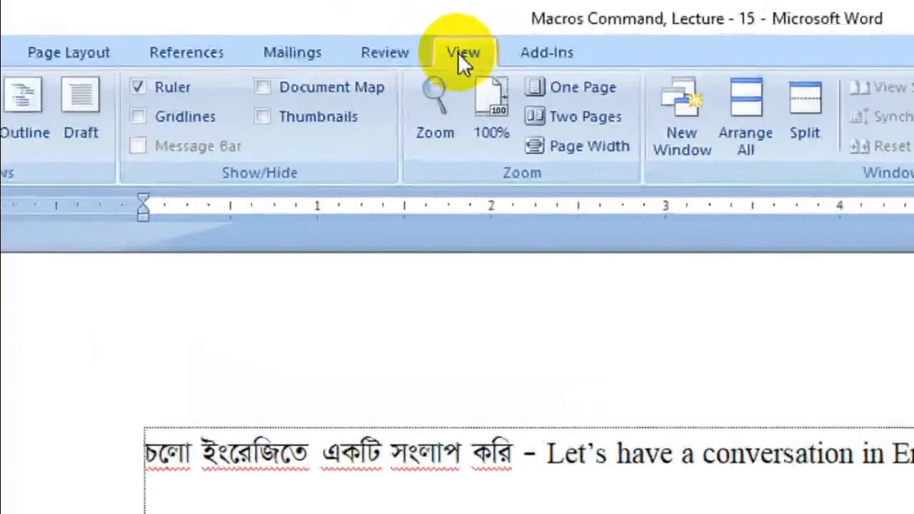
Set up a second macro recording named English.
{"action": "left_click", "coordinate": [337, 26]}
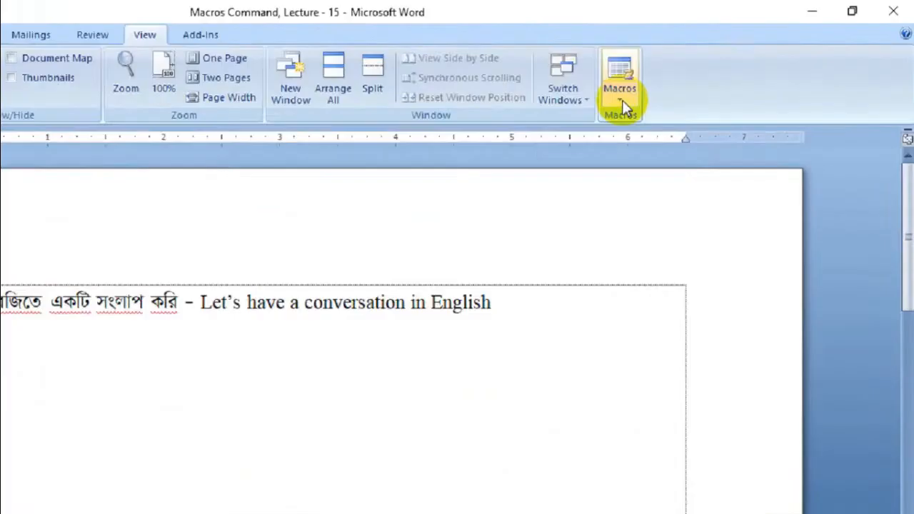
{"action": "left_click", "coordinate": [621, 100]}
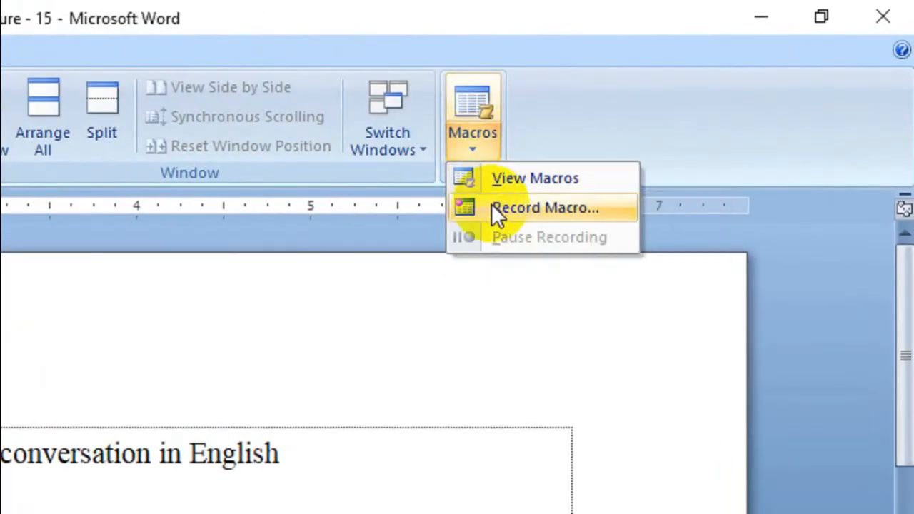
{"action": "left_click", "coordinate": [492, 209]}
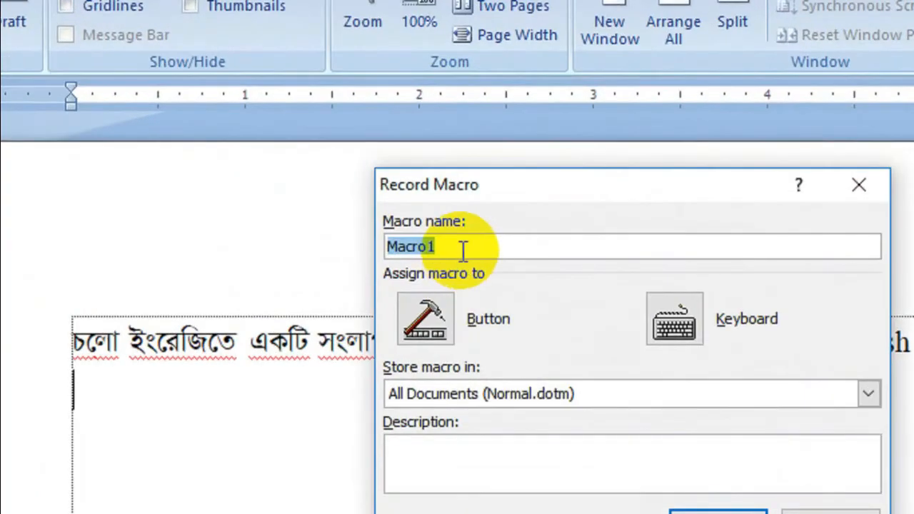
{"action": "type", "text": "En"}
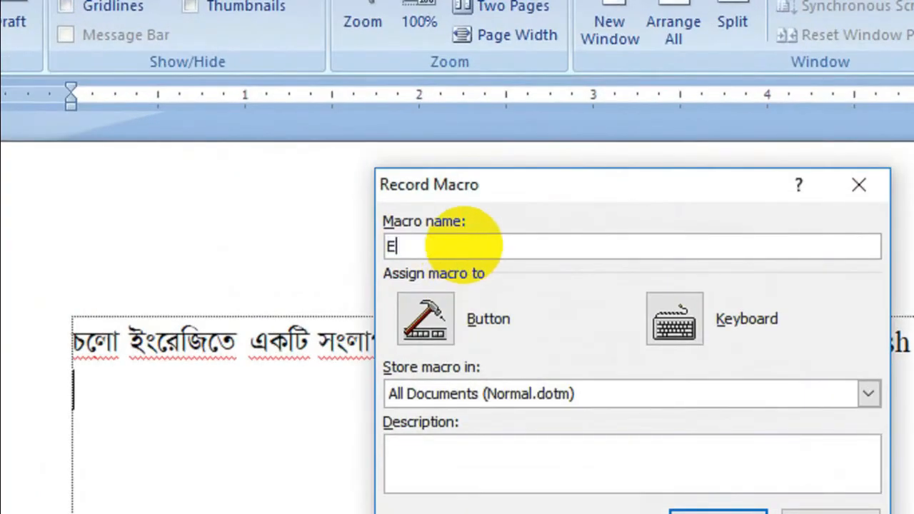
{"action": "type", "text": "glish"}
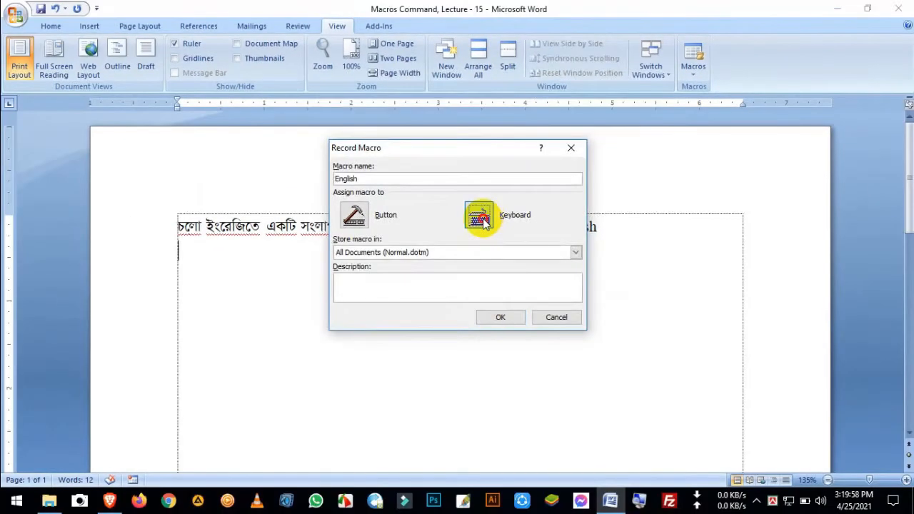
Assign the keyboard shortcut Ctrl+Num 2 to the English macro and begin recording it.
{"action": "left_click", "coordinate": [464, 252]}
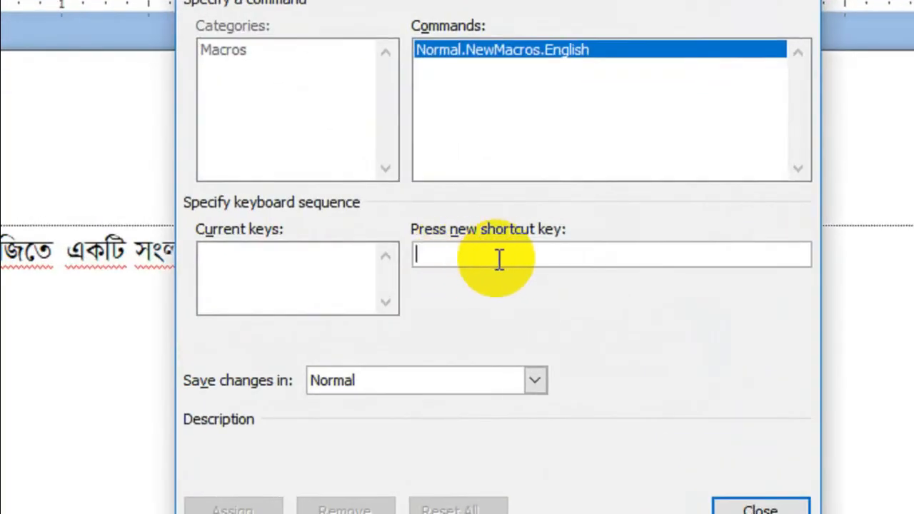
{"action": "key", "text": "ctrl+KP_2"}
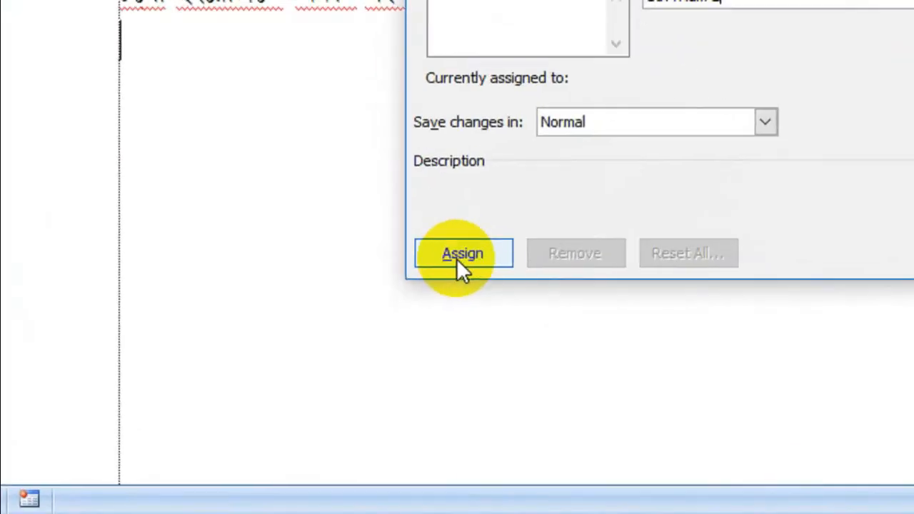
{"action": "left_click", "coordinate": [349, 358]}
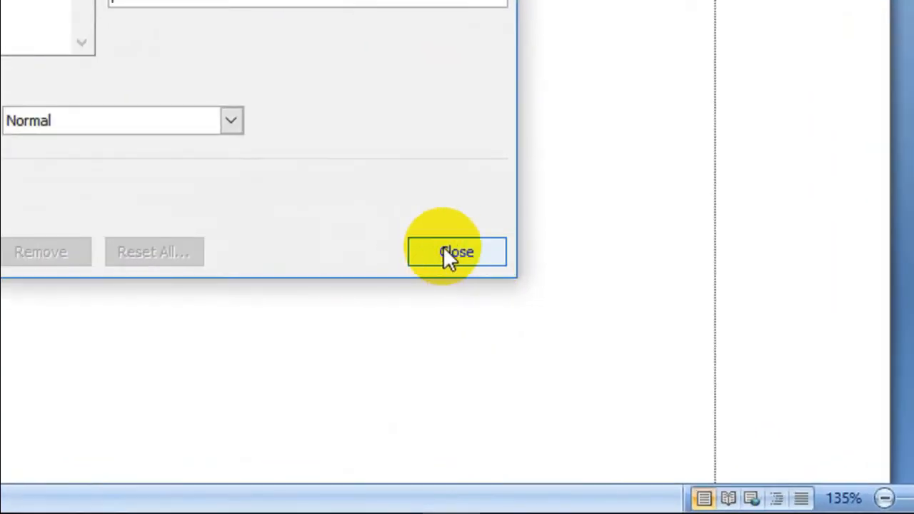
{"action": "left_click", "coordinate": [444, 251]}
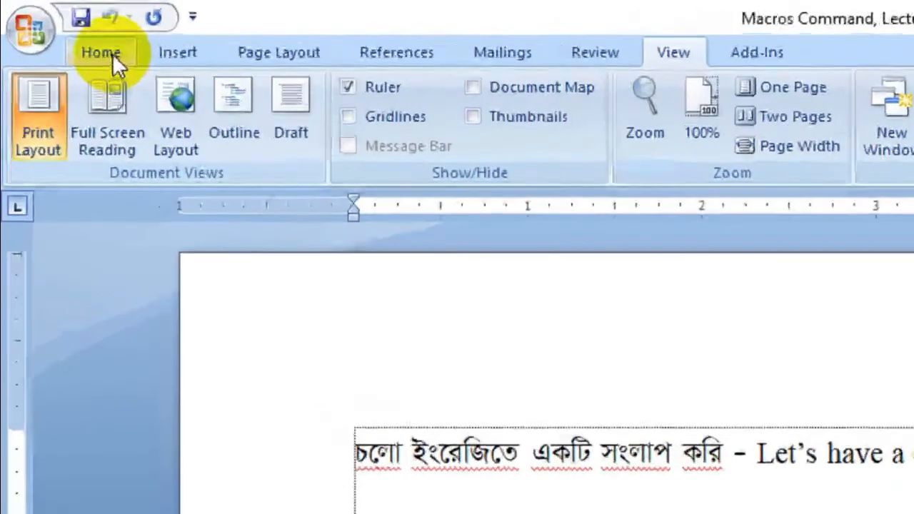
Record setting the font to Times New Roman and the font size to 12 in the English macro.
{"action": "left_click", "coordinate": [56, 26]}
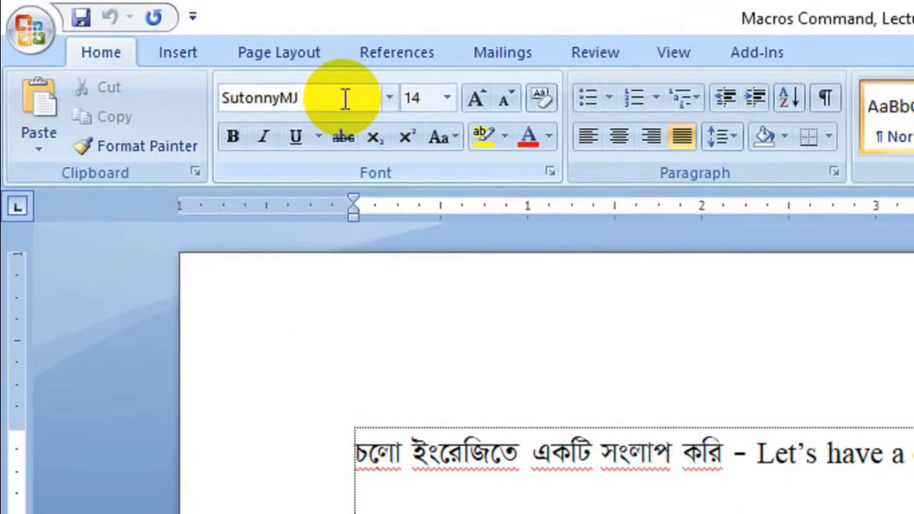
{"action": "left_click", "coordinate": [345, 99]}
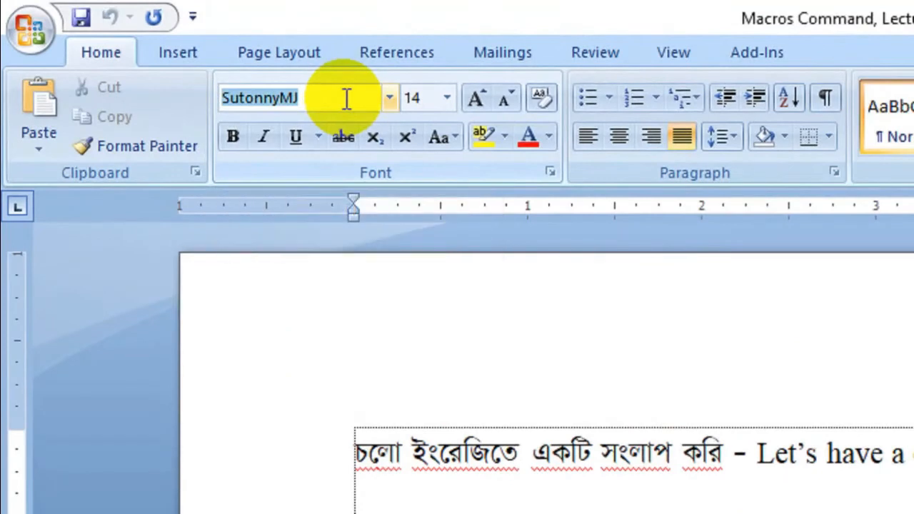
{"action": "type", "text": "Times New Roman"}
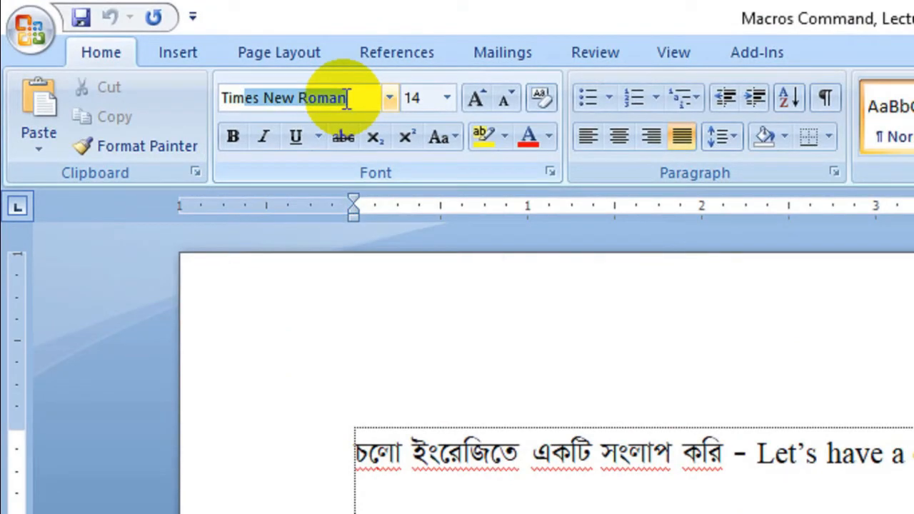
{"action": "key", "text": "Return"}
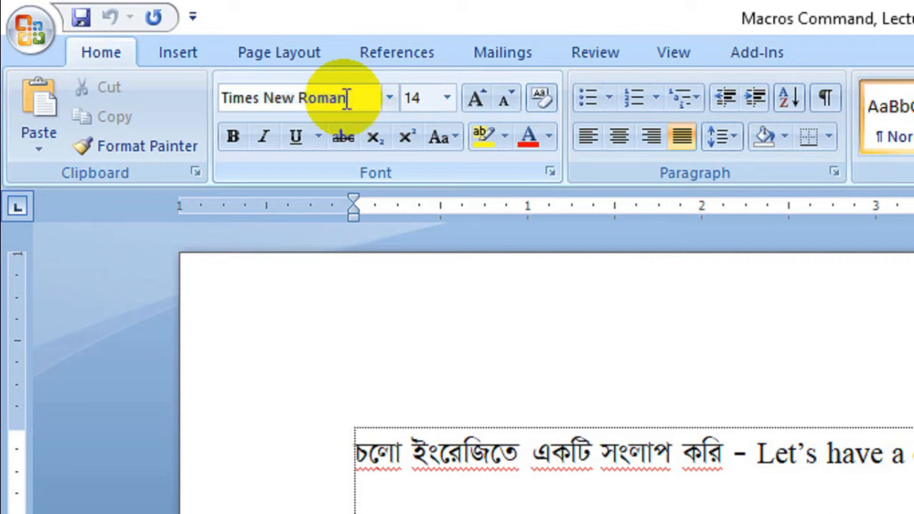
{"action": "left_click", "coordinate": [445, 98]}
{"action": "left_click", "coordinate": [428, 223]}
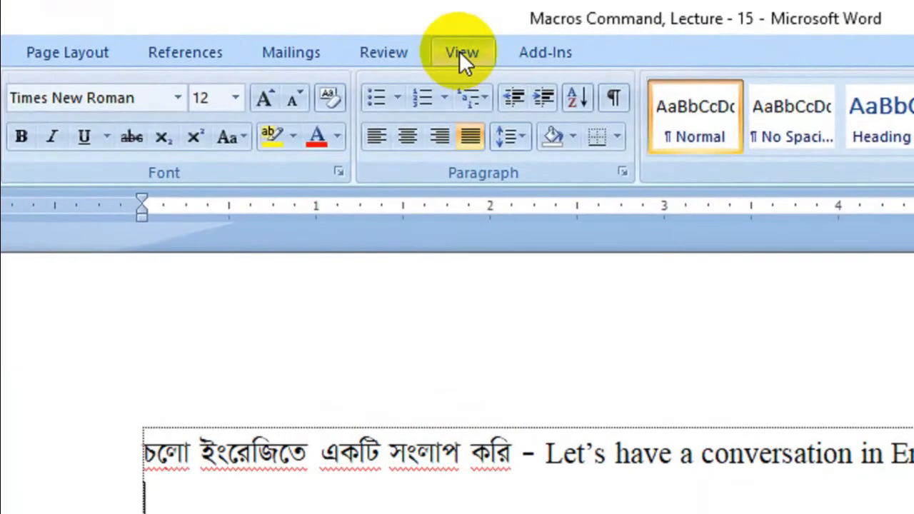
Stop recording the English macro.
{"action": "left_click", "coordinate": [337, 28]}
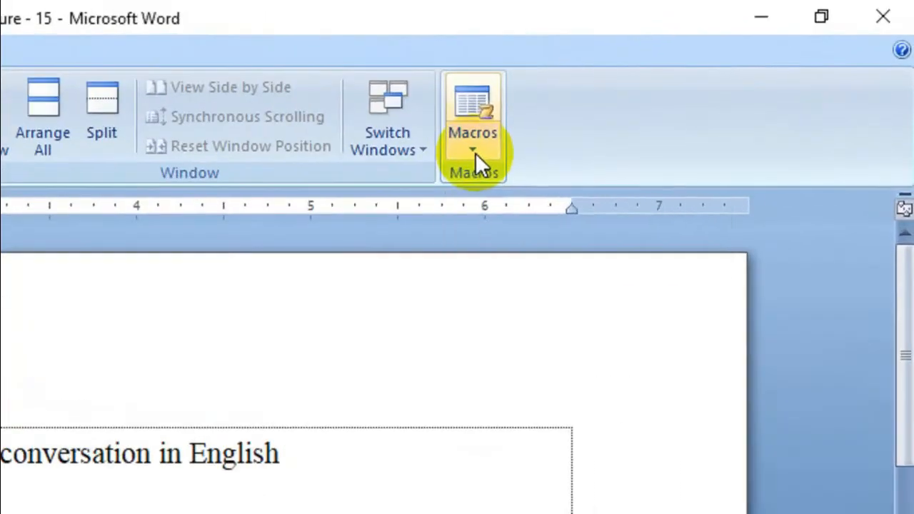
{"action": "left_click", "coordinate": [693, 77]}
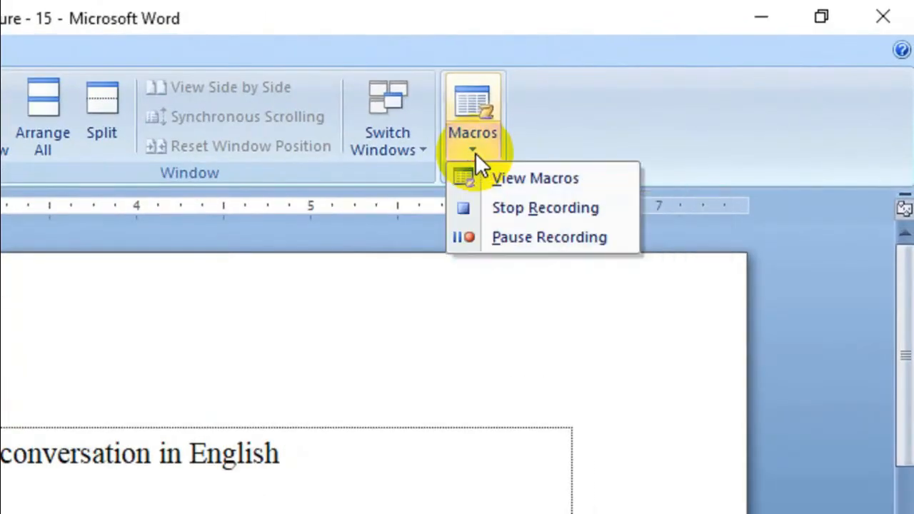
{"action": "left_click", "coordinate": [484, 210]}
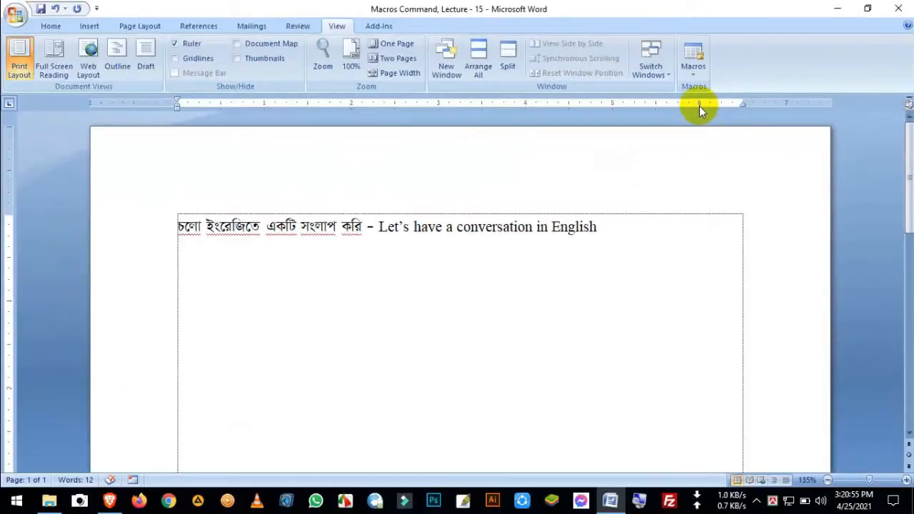
Test the Bangla and English macros by entering random Bangla text followed by random English text on a new line.
{"action": "left_click", "coordinate": [60, 25]}
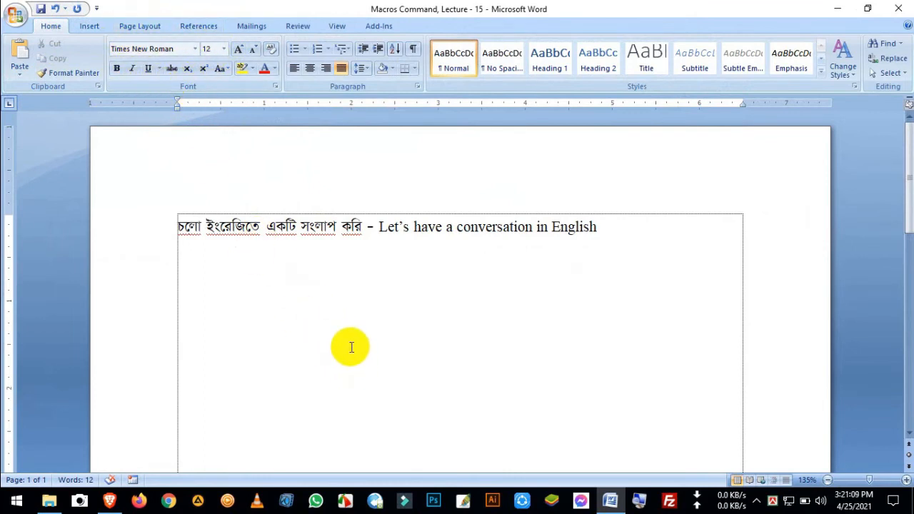
{"action": "key", "text": "Return"}
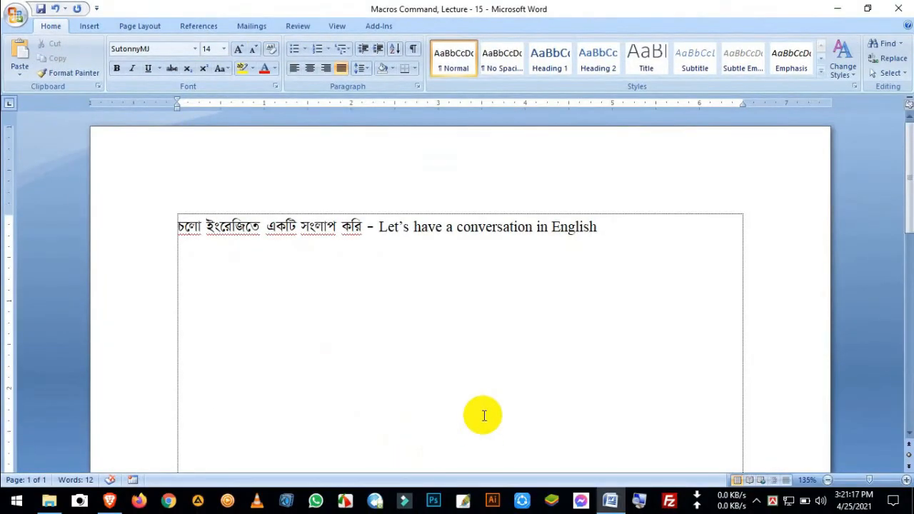
{"action": "type", "text": "kjshfkjhsdkhsdkhfshdfhsjkdhfsd"}
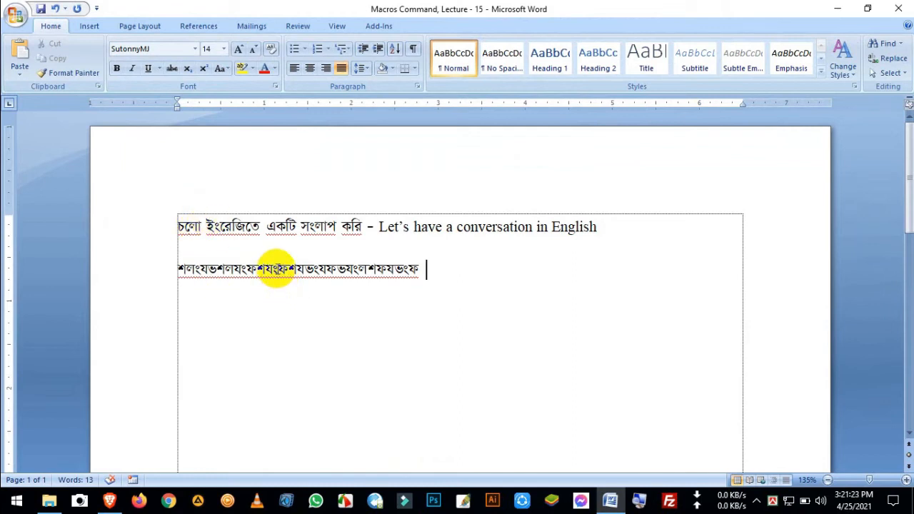
{"action": "key", "text": "alt+e"}
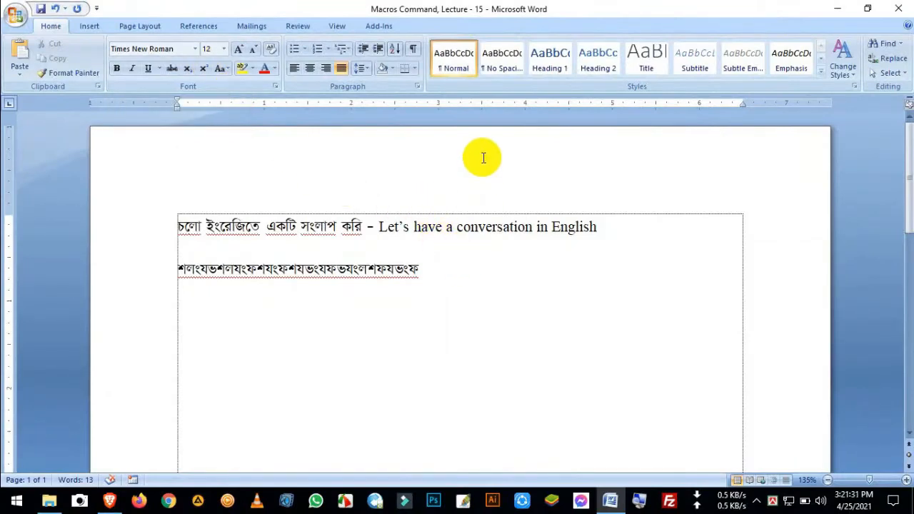
{"action": "type", "text": "ksjfhsdkjfhsdjkfhsdhf "}
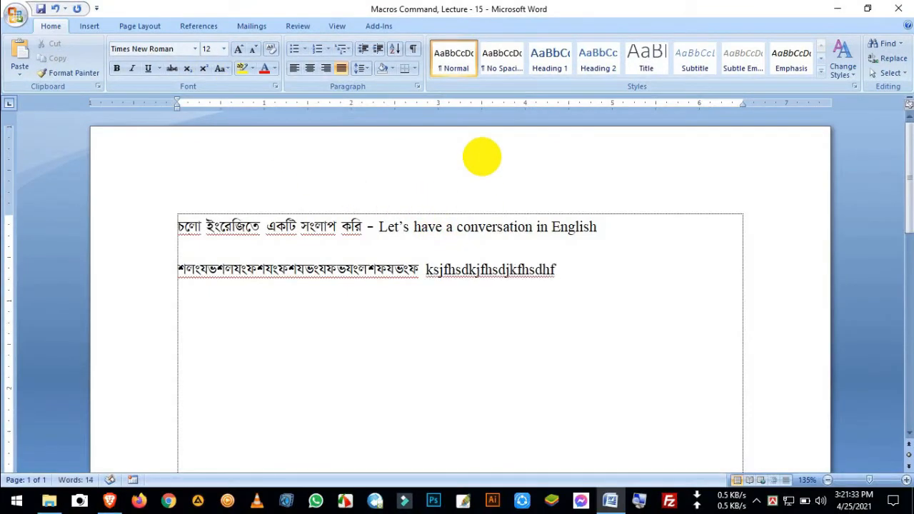
{"action": "type", "text": "ksjfhjdskfhjksdhf"}
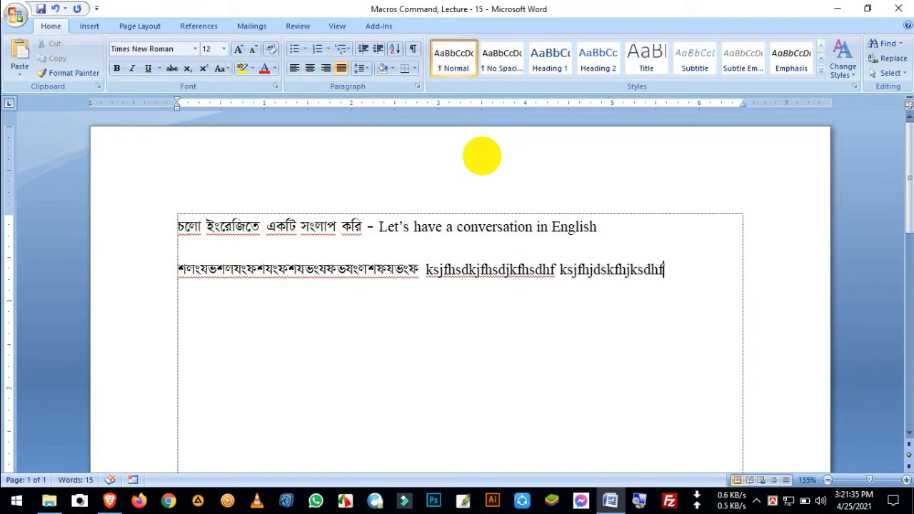
Run both font macros again, adding more random Bangla characters and the random English text "jkhsdfjhsdjfkhsfskdf".
{"action": "key", "text": "alt+b"}
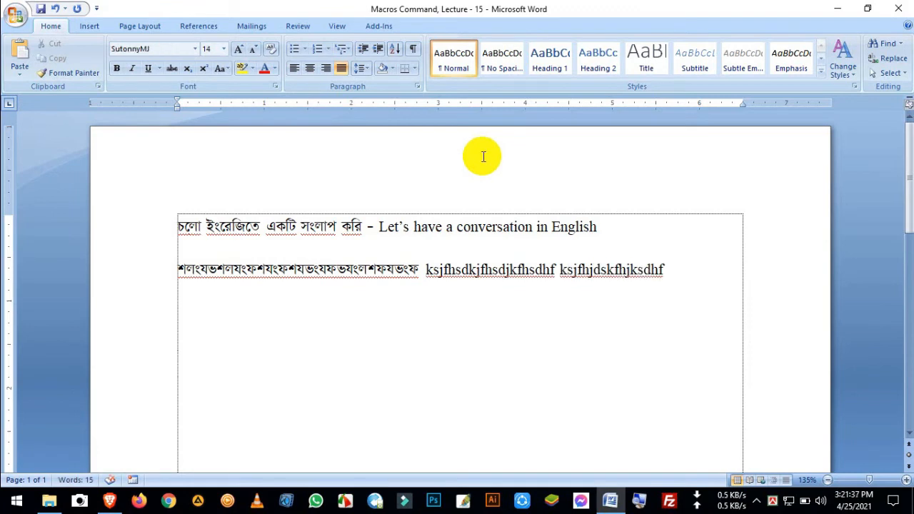
{"action": "type", "text": "লশযংফভলশযংফলশভযশংলফযভংভ"}
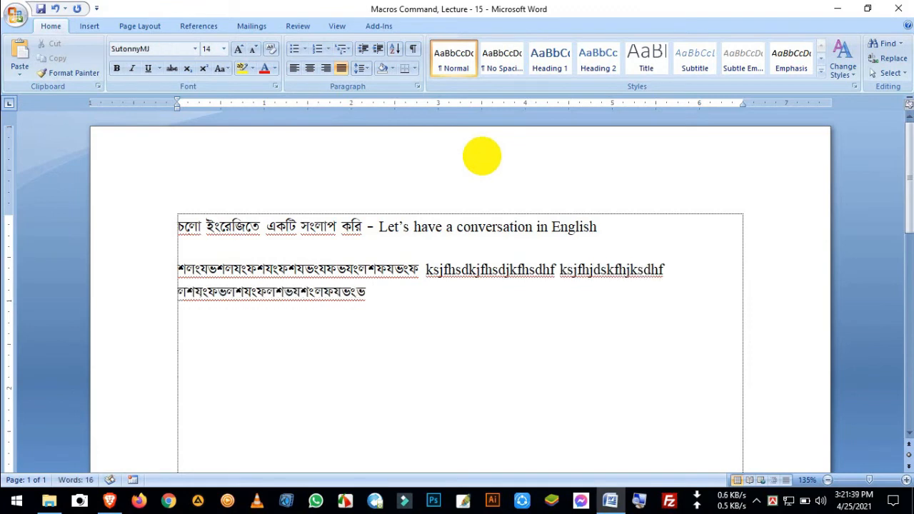
{"action": "key", "text": "alt+s"}
{"action": "key", "text": "alt+t"}
{"action": "type", "text": "jkhsdfjhsdjfkhsfskdf"}
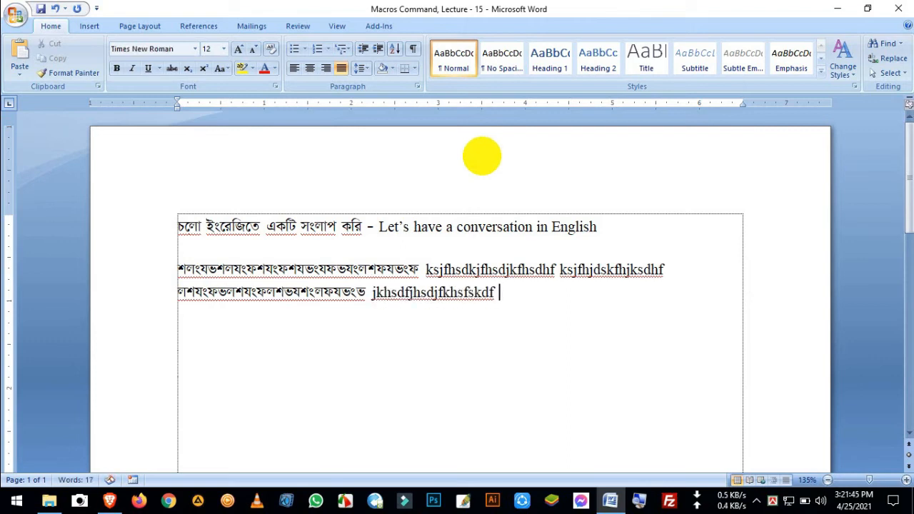
Delete all the random test text below the first sentence.
{"action": "left_click_drag", "start_coordinate": [547, 290], "coordinate": [171, 265]}
{"action": "key", "text": "Delete"}
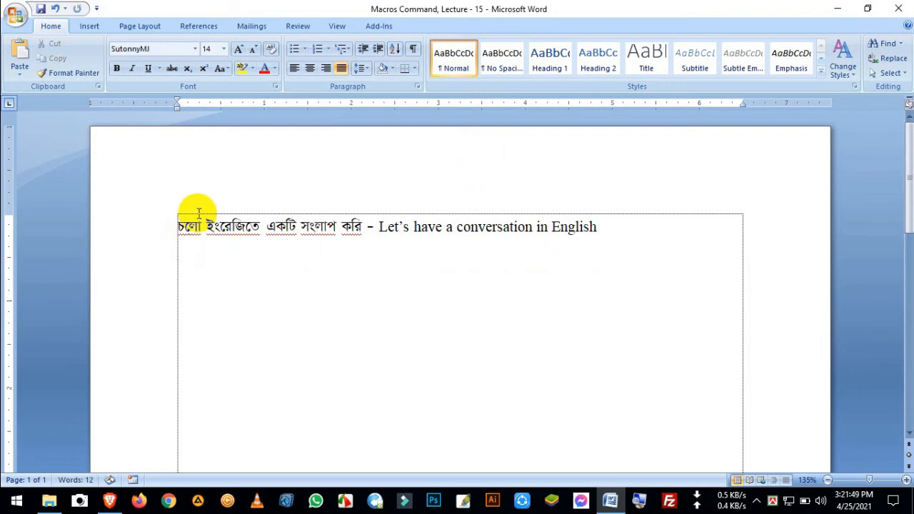
{"action": "key", "text": "BackSpace"}
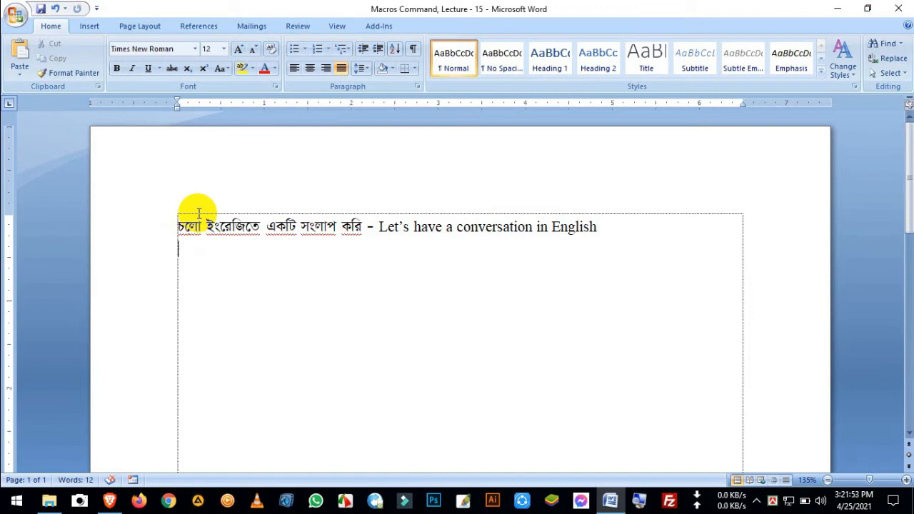
Use the font macros to write "এটি একটি কম্পিউটার -" in SutonnyMJ and "This is a computer." in Times New Roman on a new line.
{"action": "key", "text": "Return"}
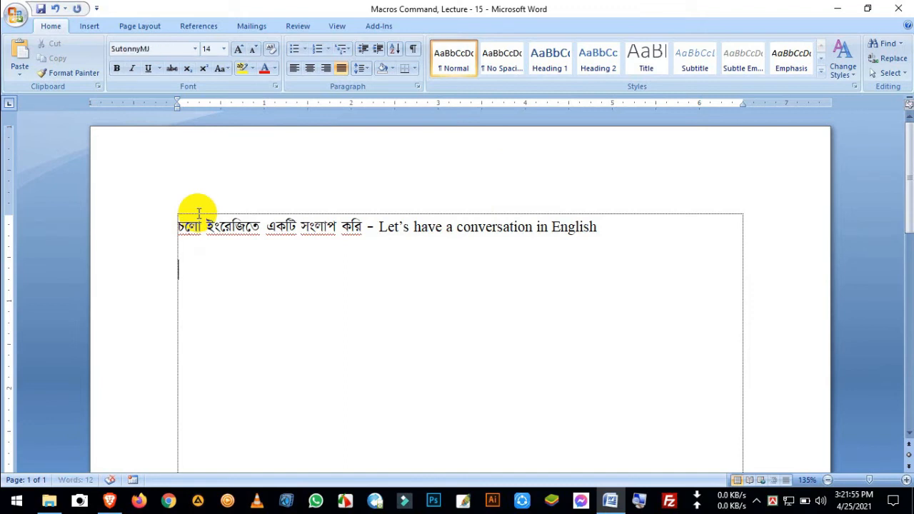
{"action": "type", "text": "এটি একটি কম্পিউটার -"}
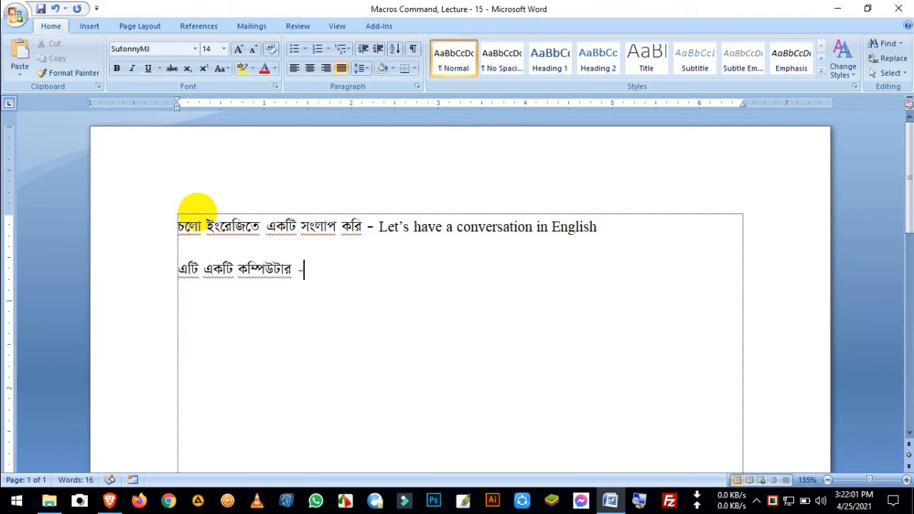
{"action": "key", "text": "alt+e"}
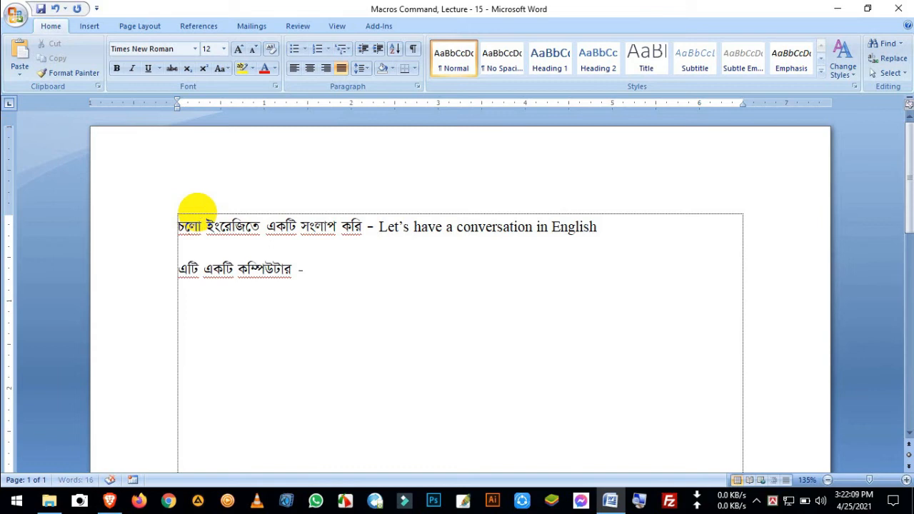
{"action": "type", "text": "This is a computer."}
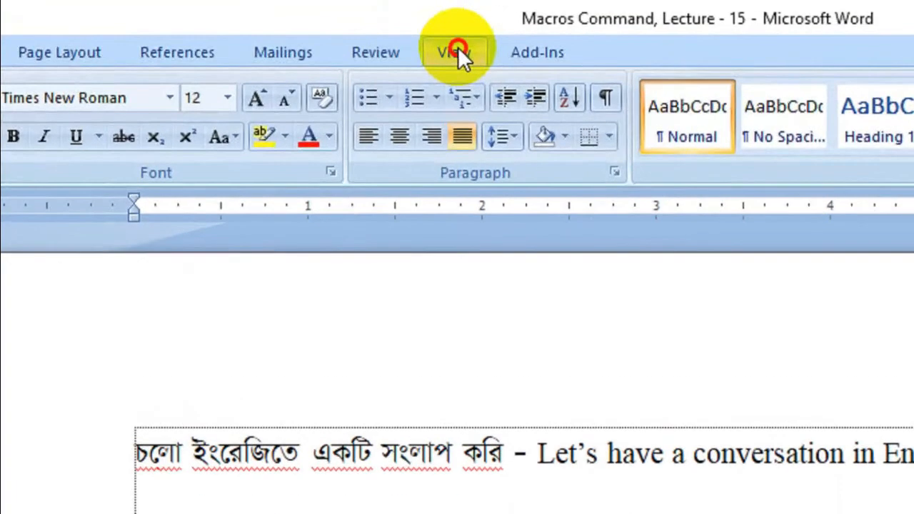
Delete the Bangla macro from the list of macros.
{"action": "left_click", "coordinate": [339, 26]}
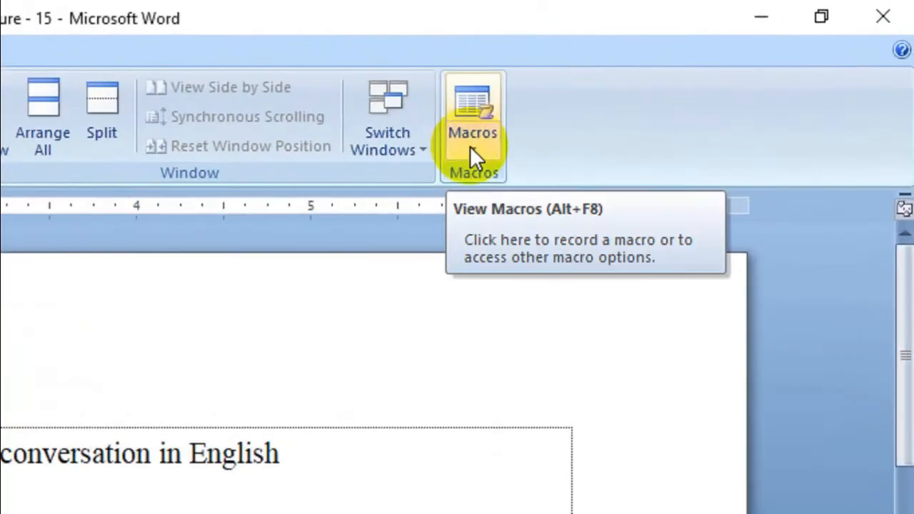
{"action": "left_click", "coordinate": [471, 147]}
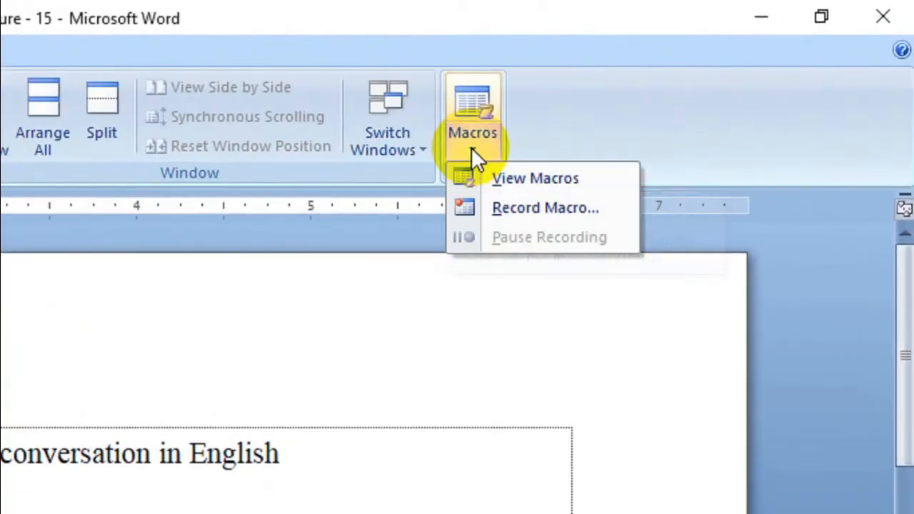
{"action": "left_click", "coordinate": [542, 176]}
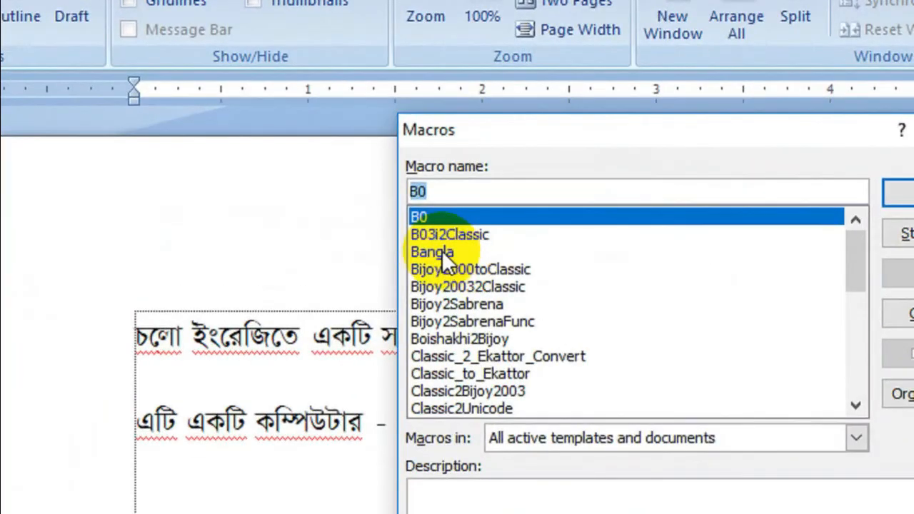
{"action": "left_click", "coordinate": [446, 252]}
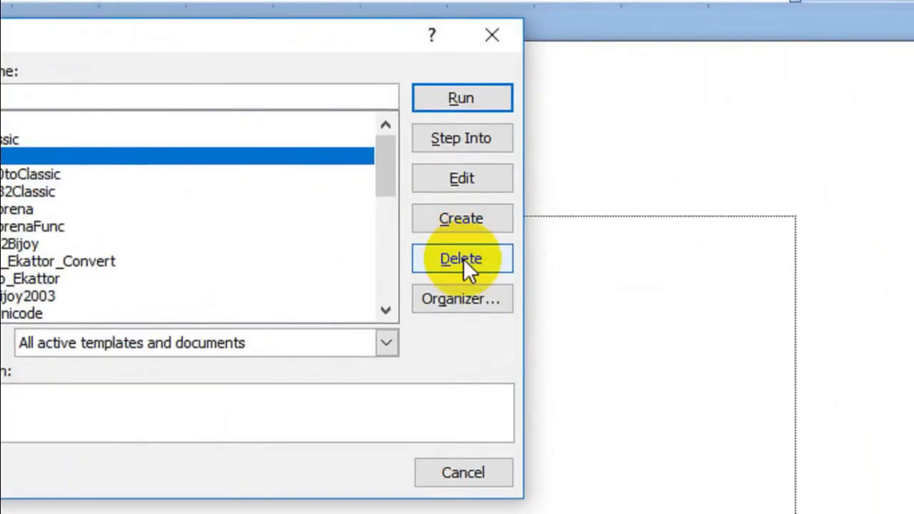
{"action": "left_click", "coordinate": [462, 259]}
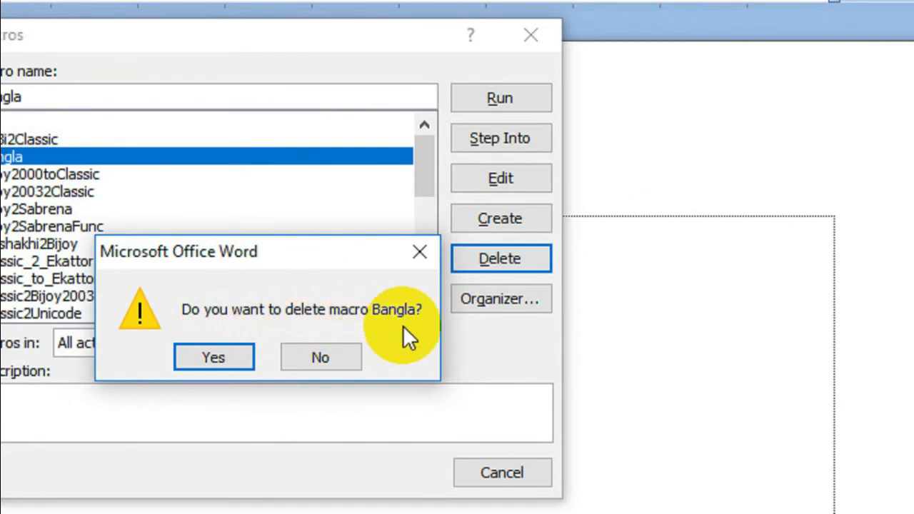
{"action": "left_click", "coordinate": [213, 357]}
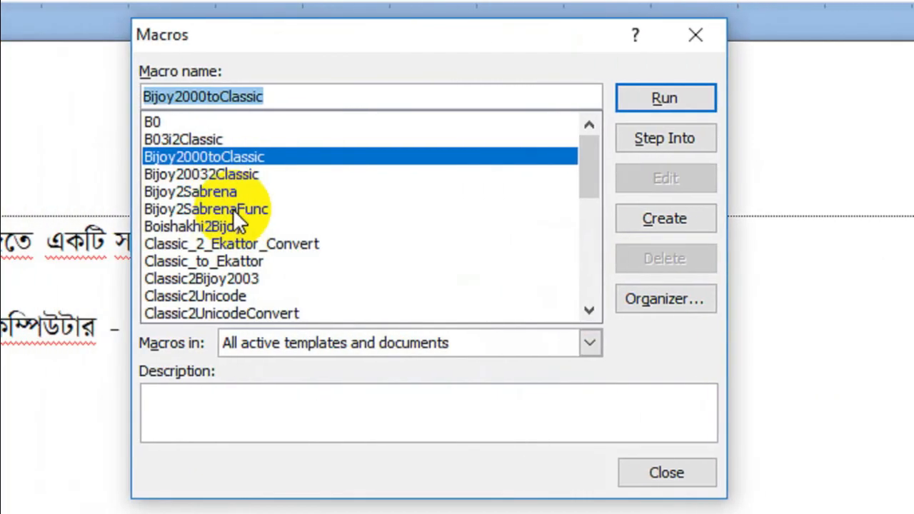
Delete the English macro and close the Macros dialog.
{"action": "scroll", "coordinate": [232, 208], "scroll_direction": "down", "scroll_amount": 3}
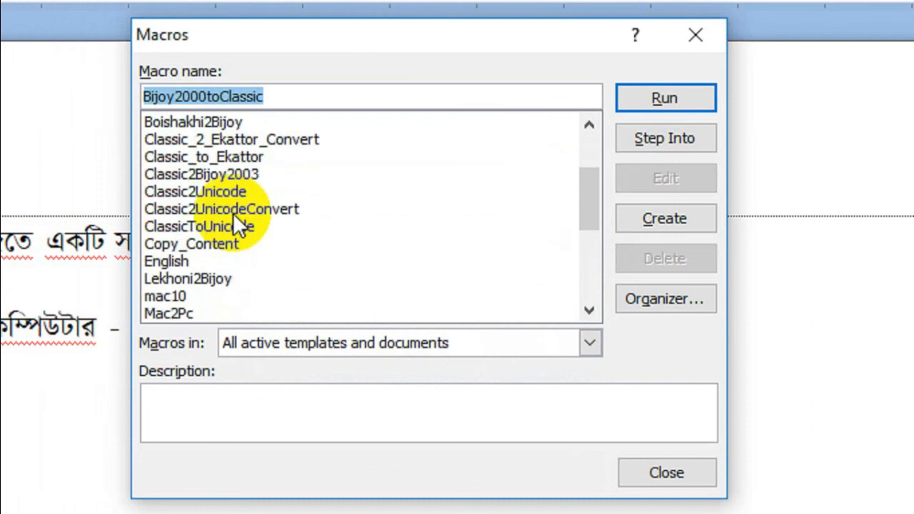
{"action": "left_click", "coordinate": [229, 210]}
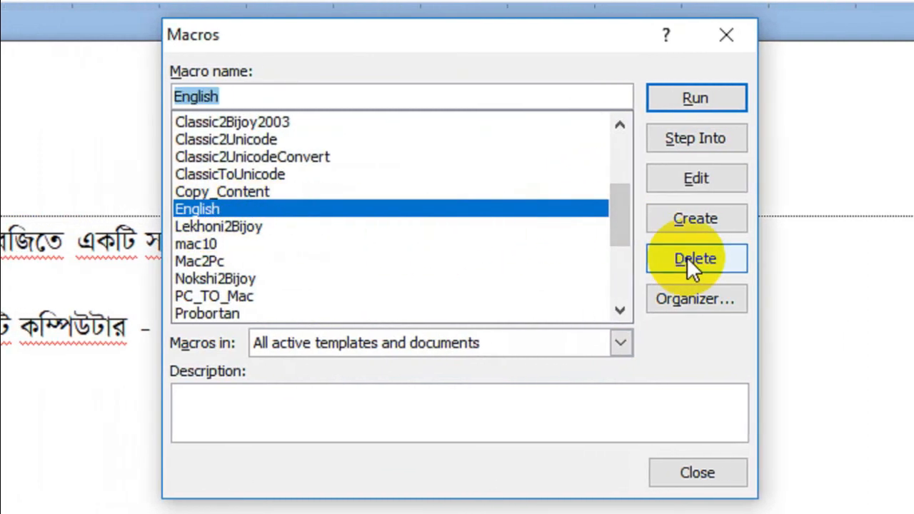
{"action": "left_click", "coordinate": [687, 257]}
{"action": "left_click", "coordinate": [410, 357]}
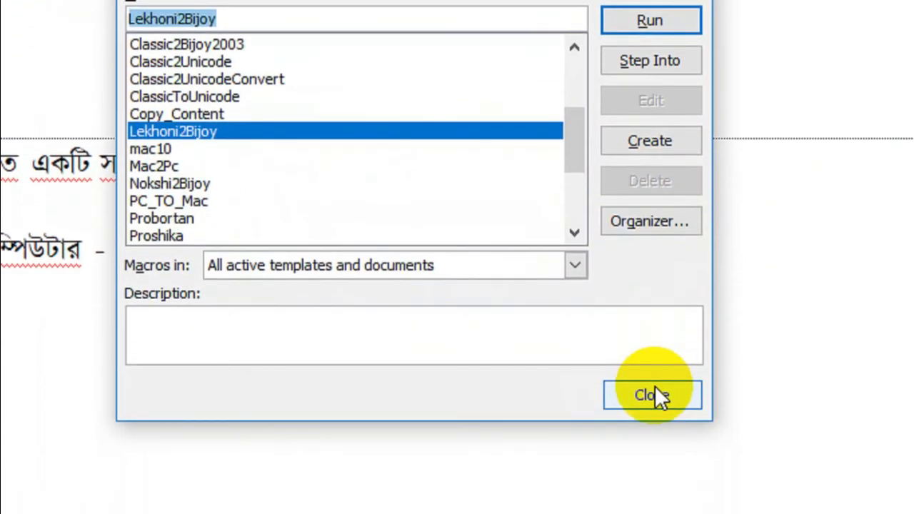
{"action": "left_click", "coordinate": [655, 387]}
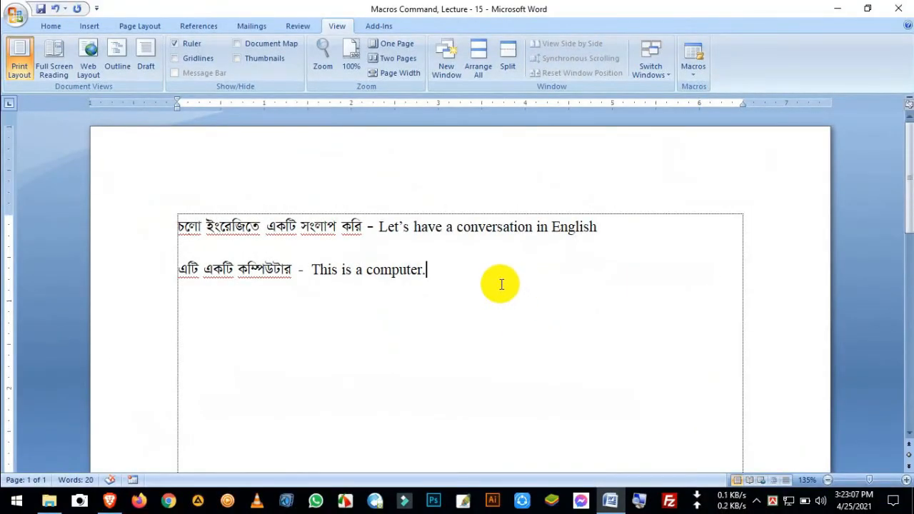
Insert a page break after "This is a computer." and place the cursor on the line below that sentence, with the font settings shown.
{"action": "key", "text": "ctrl+Return"}
{"action": "key", "text": "ctrl+Home"}
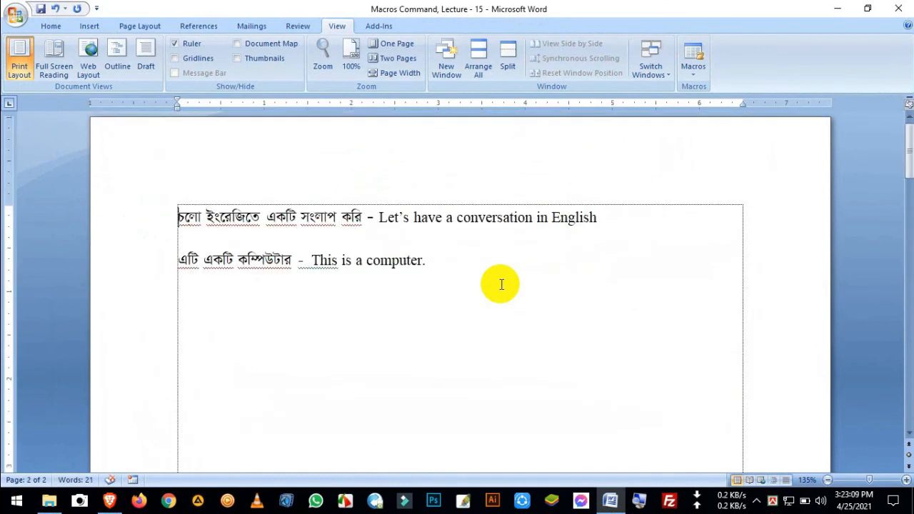
{"action": "key", "text": "Down"}
{"action": "key", "text": "Down"}
{"action": "key", "text": "Down"}
{"action": "left_click", "coordinate": [51, 26]}
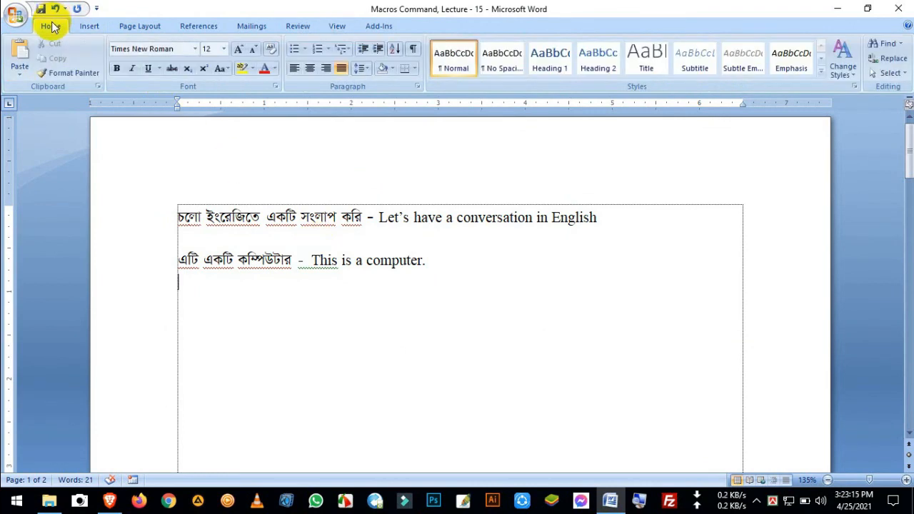